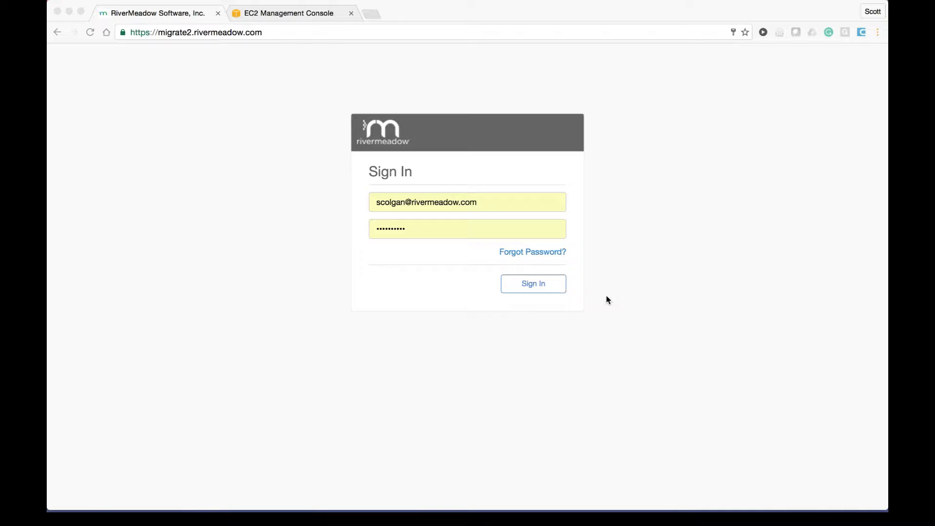
Step: Sign in to the RiverMeadow portal with the saved credentials to reach the Welcome page
{"action": "left_click", "coordinate": [607, 296]}
{"action": "left_click", "coordinate": [533, 289]}
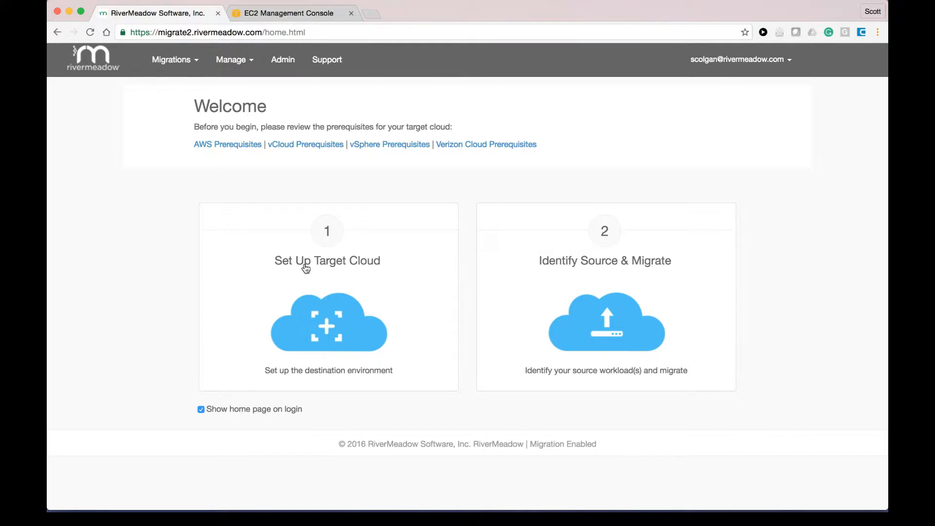
{"action": "left_click", "coordinate": [248, 66]}
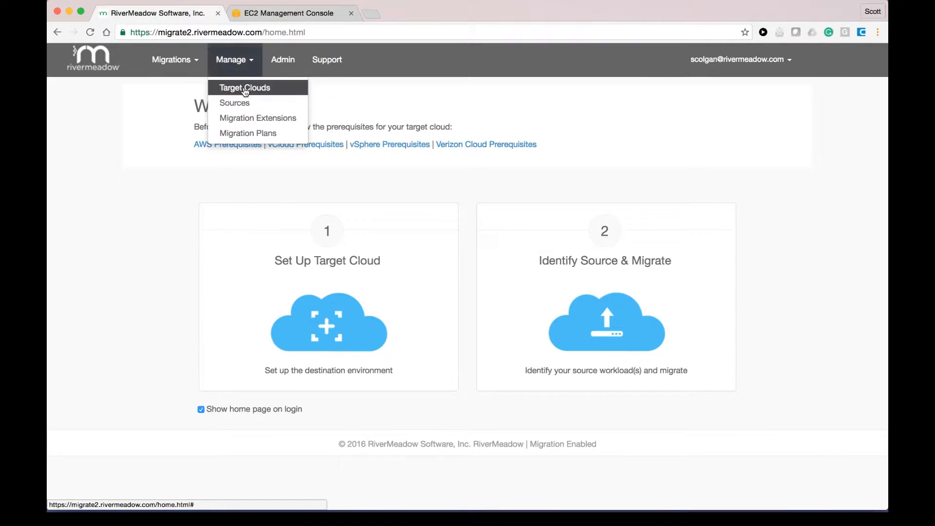
Step: View the Target Clouds list, then open the Sources page listing the Google Ubuntu and Azure Windows sources
{"action": "left_click", "coordinate": [244, 87]}
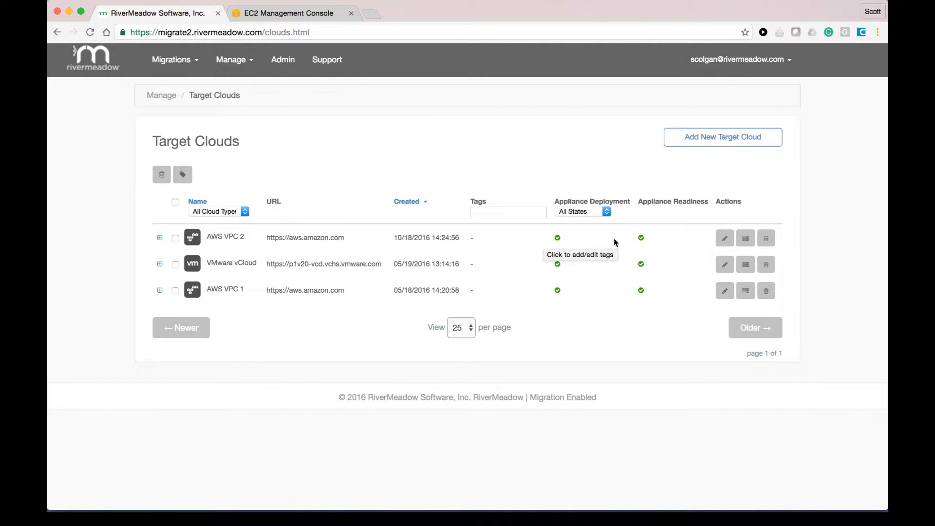
{"action": "left_click", "coordinate": [230, 60]}
{"action": "left_click", "coordinate": [233, 103]}
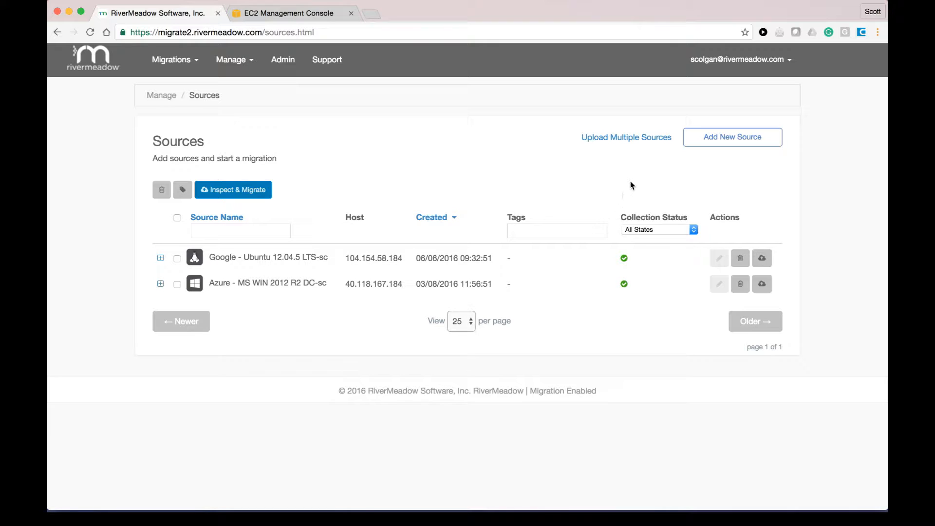
Step: Upload aws-move-group.csv and save its 18 servers as new sources
{"action": "left_click", "coordinate": [632, 142]}
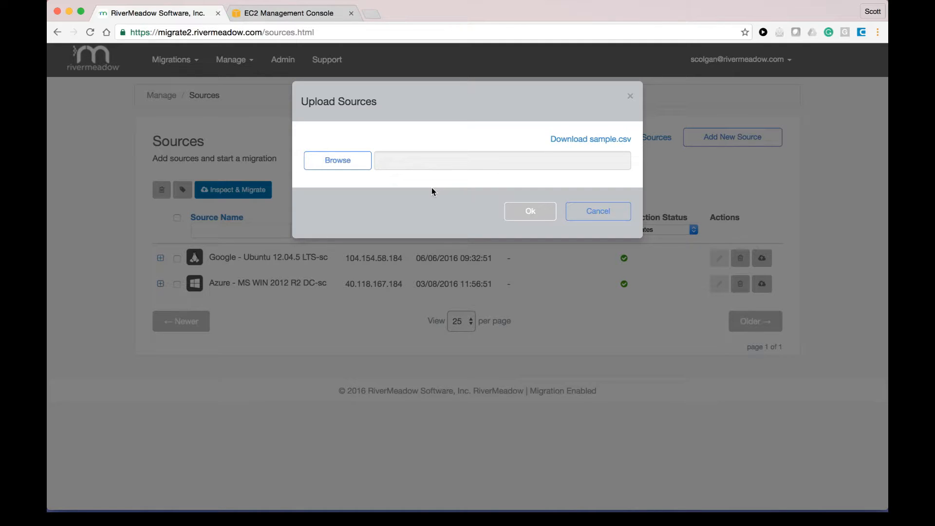
{"action": "left_click", "coordinate": [333, 166]}
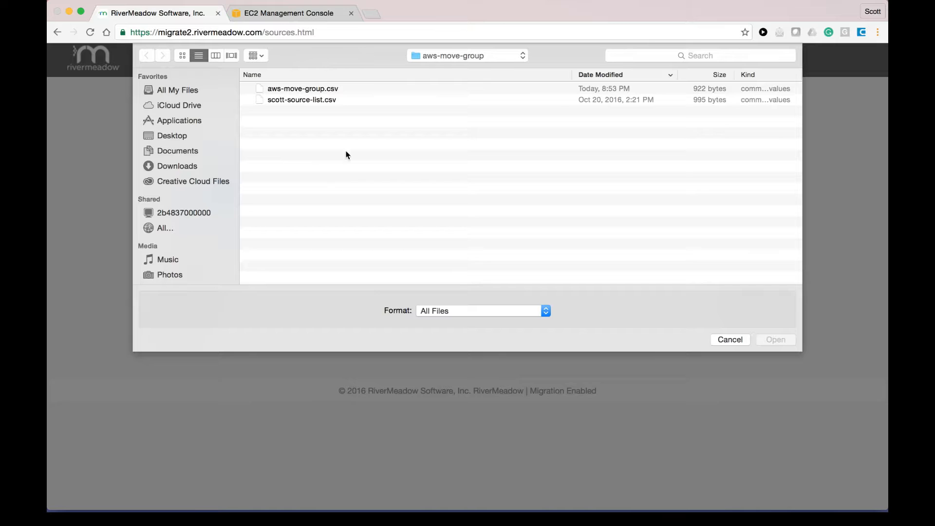
{"action": "left_click", "coordinate": [313, 93]}
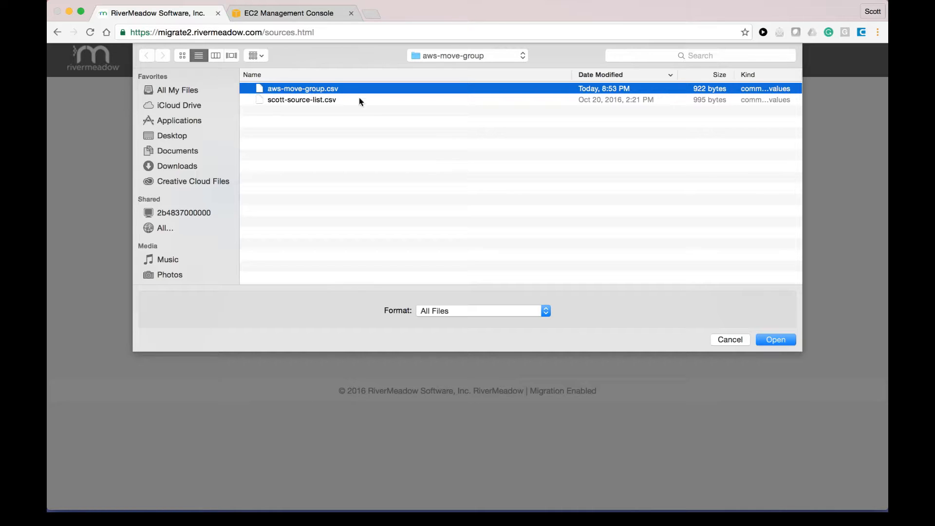
{"action": "left_click", "coordinate": [774, 341]}
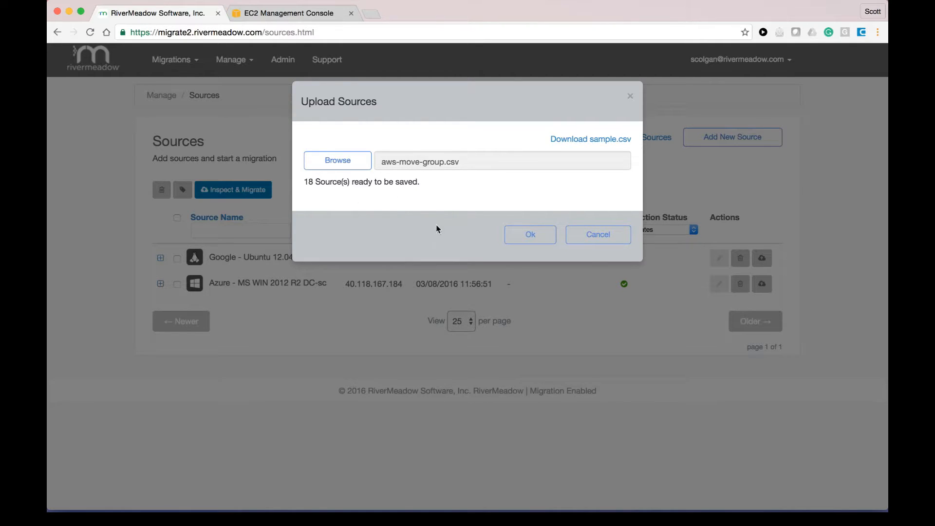
{"action": "left_click", "coordinate": [516, 239]}
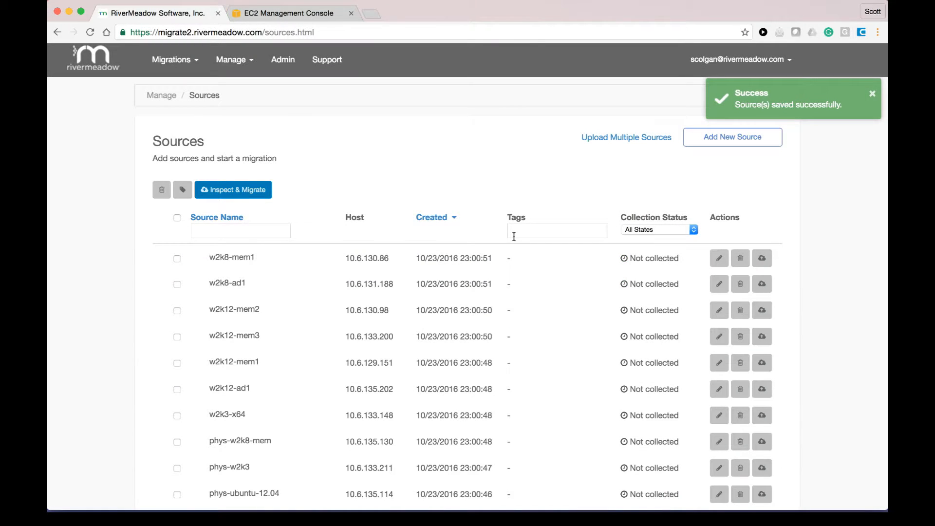
{"action": "scroll", "coordinate": [537, 320], "scroll_direction": "down", "scroll_amount": 5}
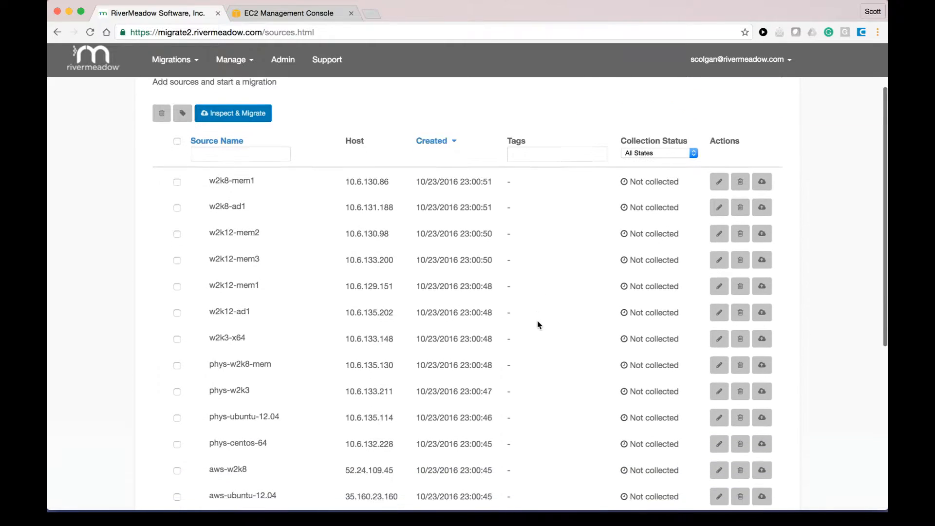
{"action": "scroll", "coordinate": [538, 325], "scroll_direction": "down", "scroll_amount": 4}
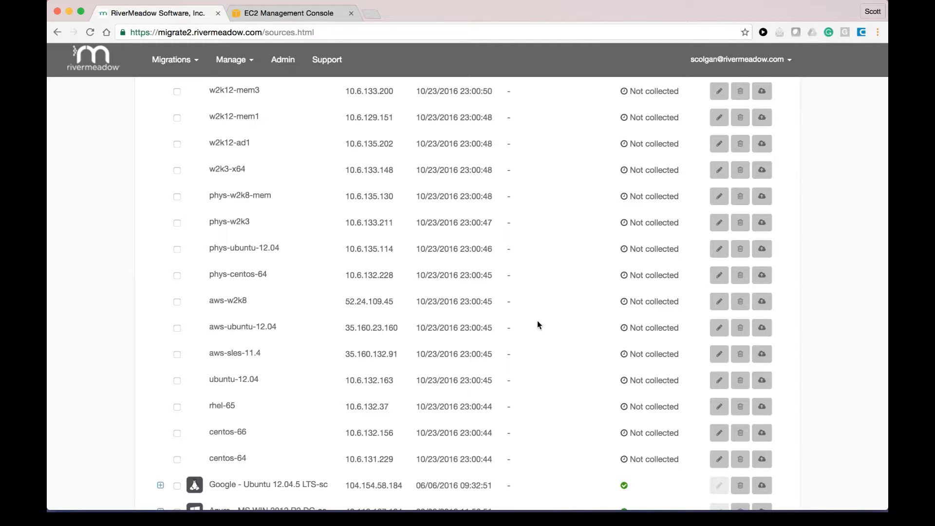
{"action": "scroll", "coordinate": [538, 321], "scroll_direction": "up", "scroll_amount": 5}
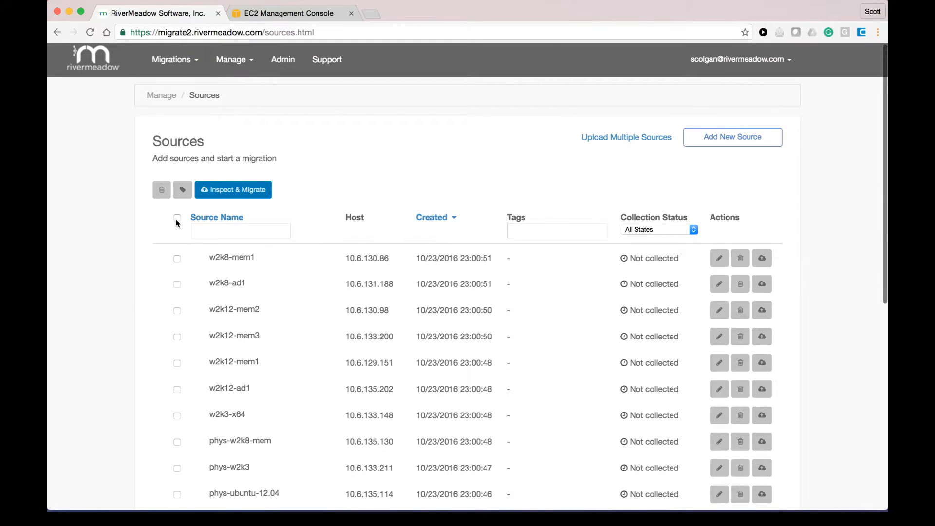
Step: Select all sources and start attribute collection against the AWS VPC 2 target cloud
{"action": "left_click", "coordinate": [177, 219]}
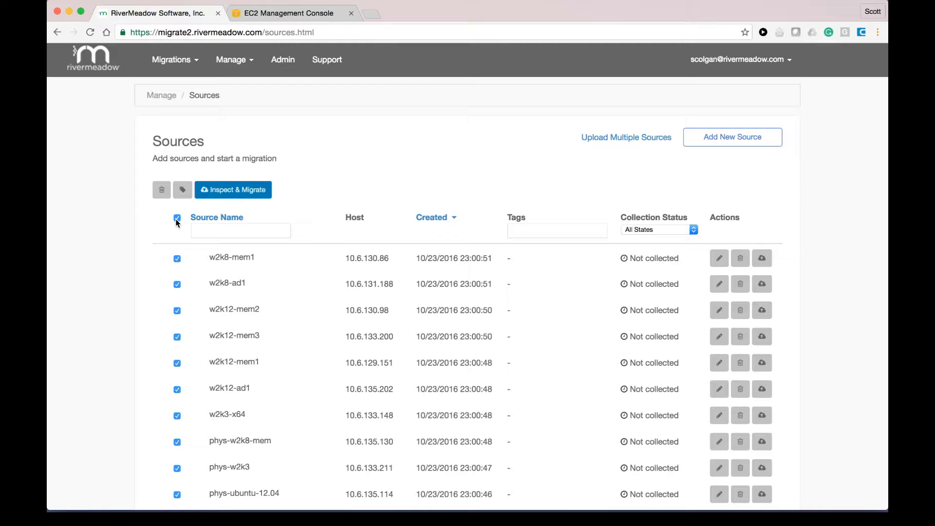
{"action": "left_click", "coordinate": [249, 195]}
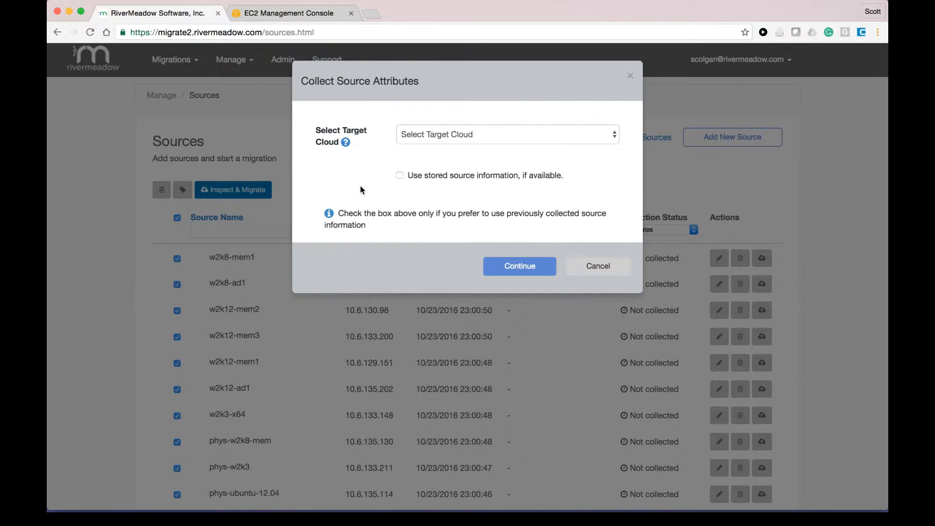
{"action": "left_click", "coordinate": [428, 139]}
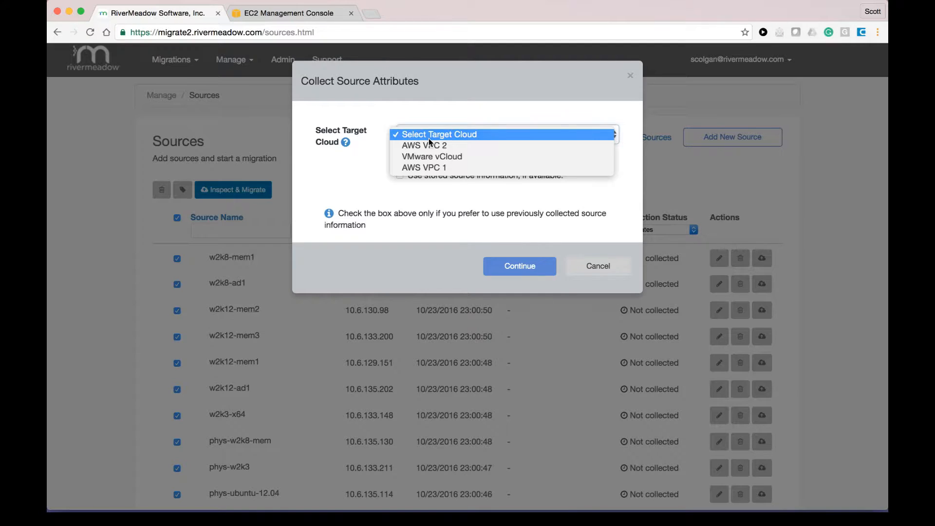
{"action": "left_click", "coordinate": [429, 146]}
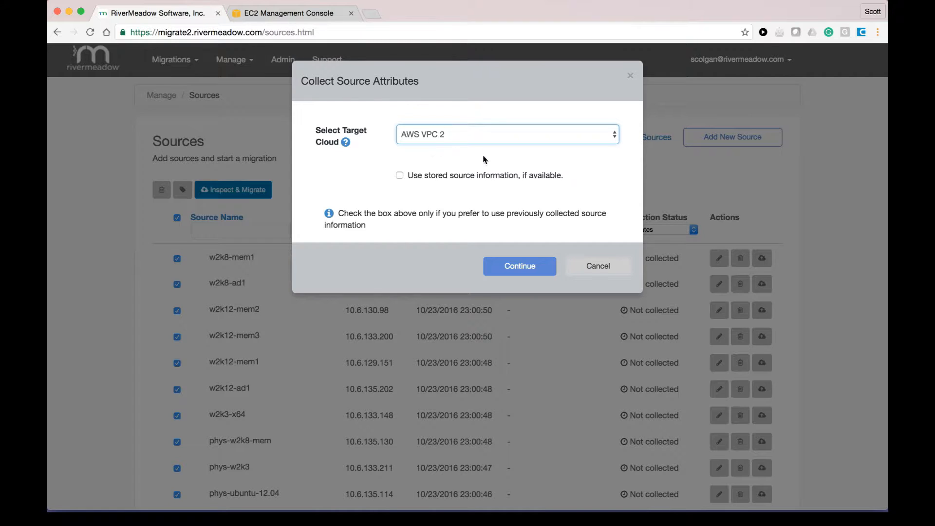
{"action": "left_click", "coordinate": [508, 271]}
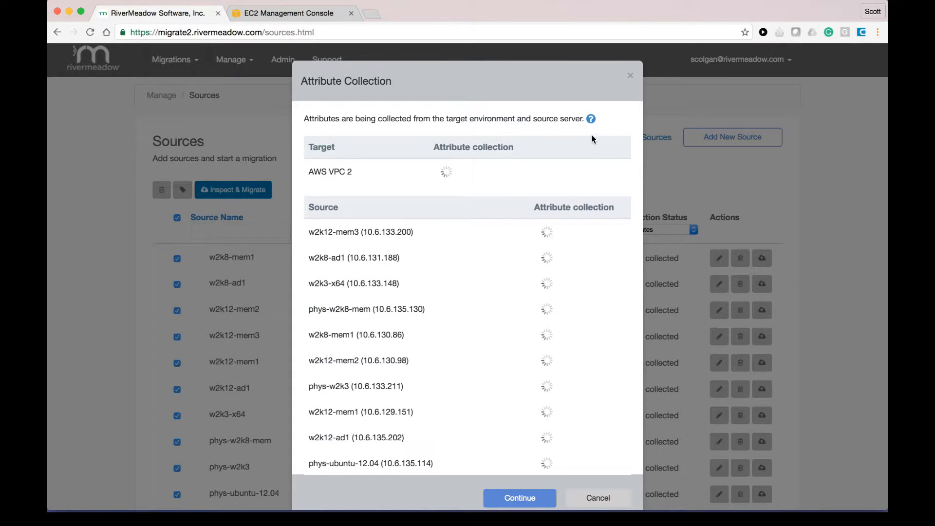
{"action": "mouse_move", "coordinate": [591, 119]}
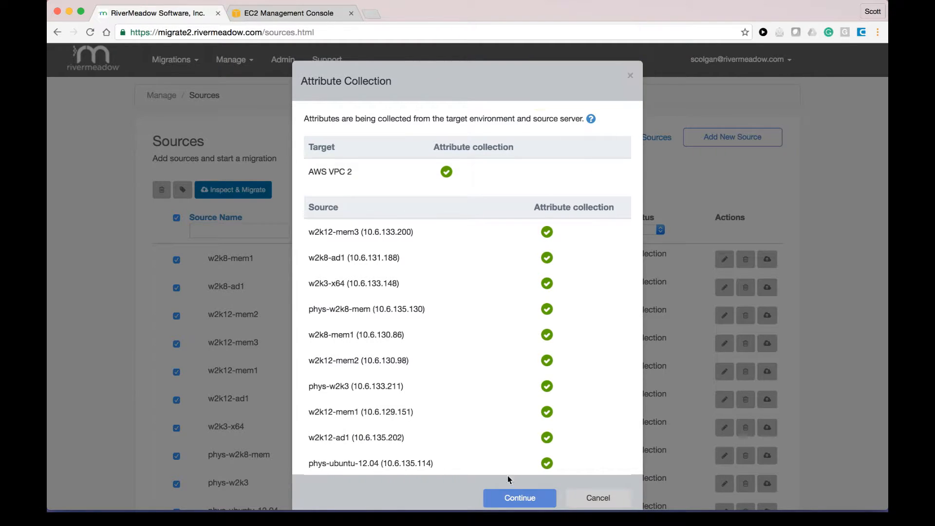
Step: Continue to Check Source Features and select all sources, including w2k8-mem1 and w2k8-ad1 with warnings
{"action": "left_click", "coordinate": [511, 497]}
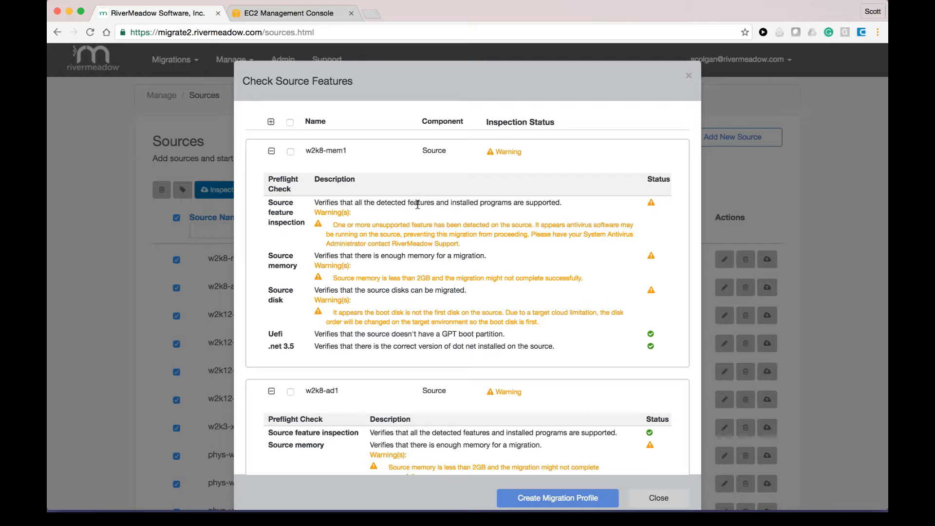
{"action": "left_click", "coordinate": [289, 123]}
{"action": "left_click", "coordinate": [549, 502]}
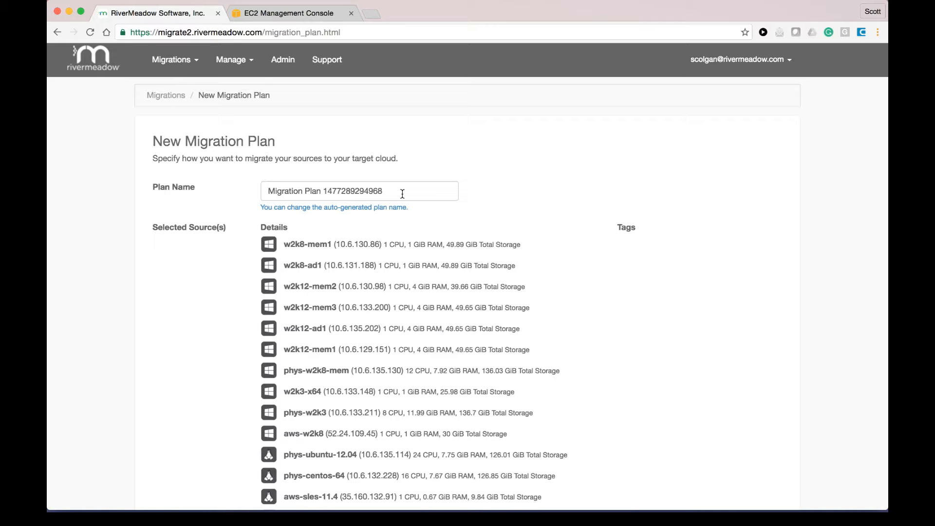
{"action": "scroll", "coordinate": [593, 340], "scroll_direction": "down", "scroll_amount": 5}
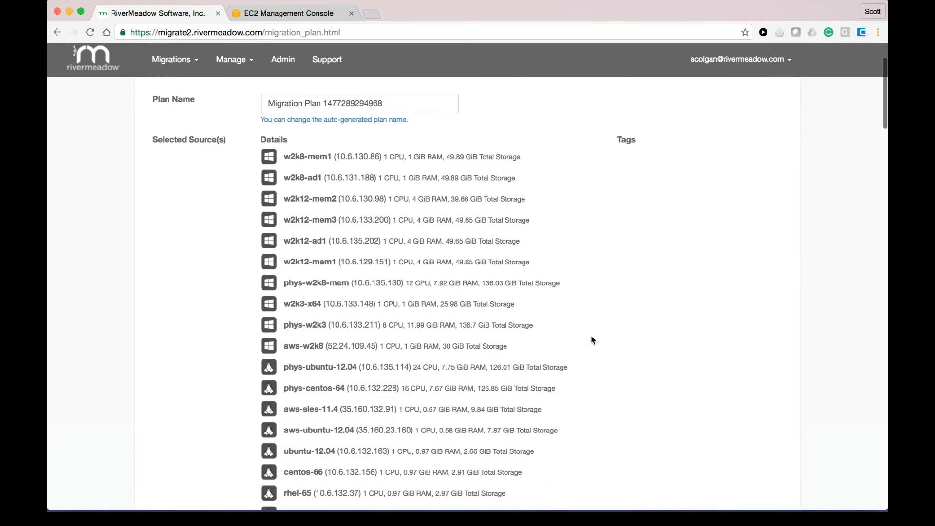
{"action": "scroll", "coordinate": [593, 340], "scroll_direction": "down", "scroll_amount": 5}
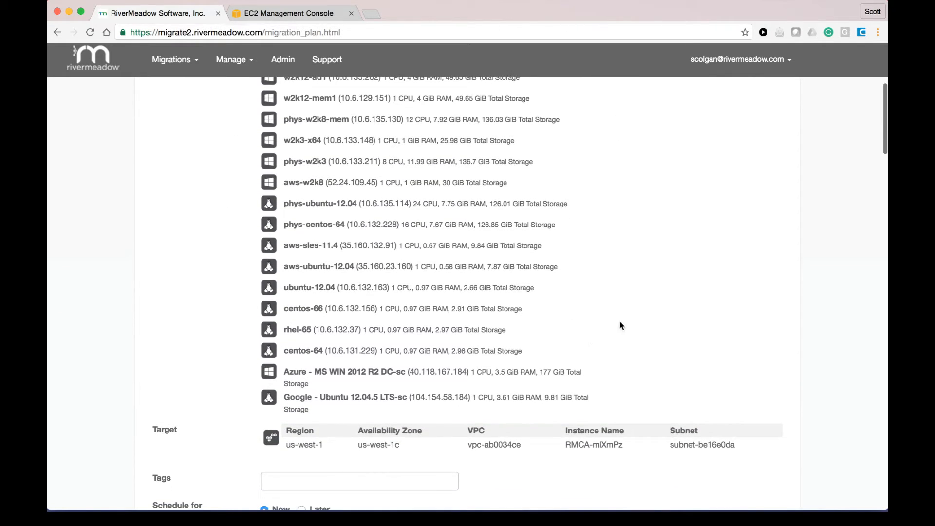
{"action": "scroll", "coordinate": [629, 331], "scroll_direction": "down", "scroll_amount": 3}
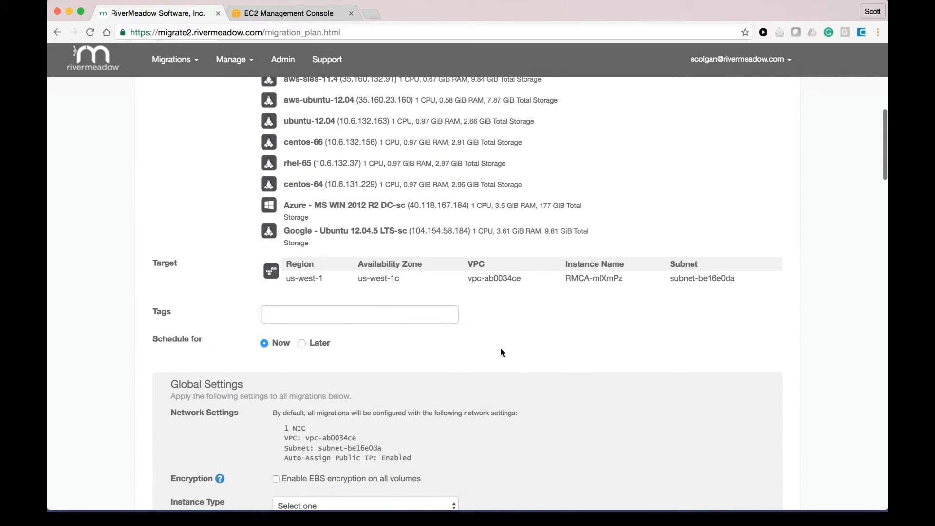
{"action": "left_click", "coordinate": [302, 344]}
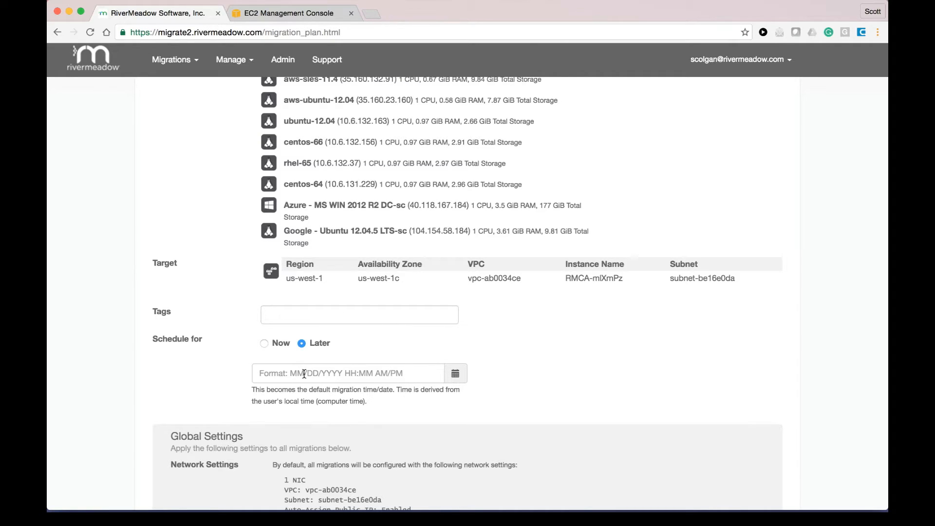
{"action": "left_click", "coordinate": [265, 344]}
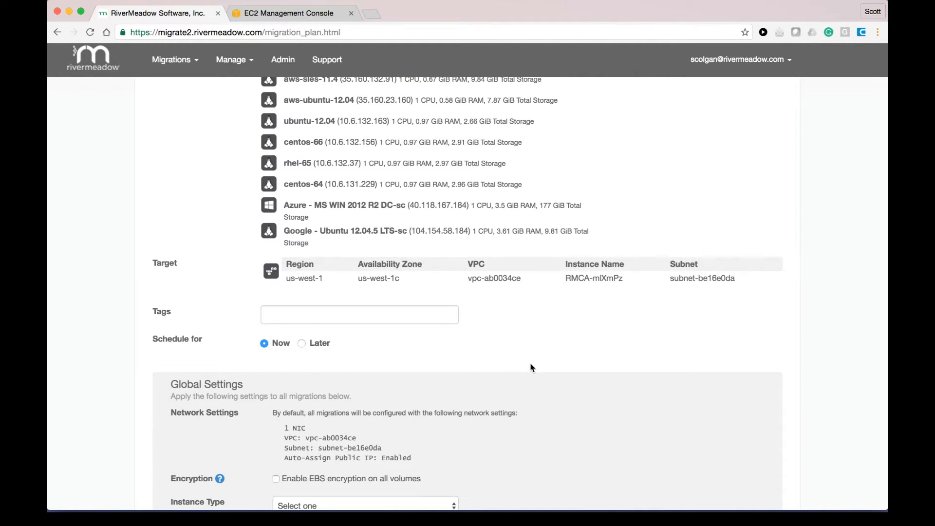
Step: Set the global instance type to m3.xlarge and apply the default security group
{"action": "scroll", "coordinate": [532, 367], "scroll_direction": "down", "scroll_amount": 5}
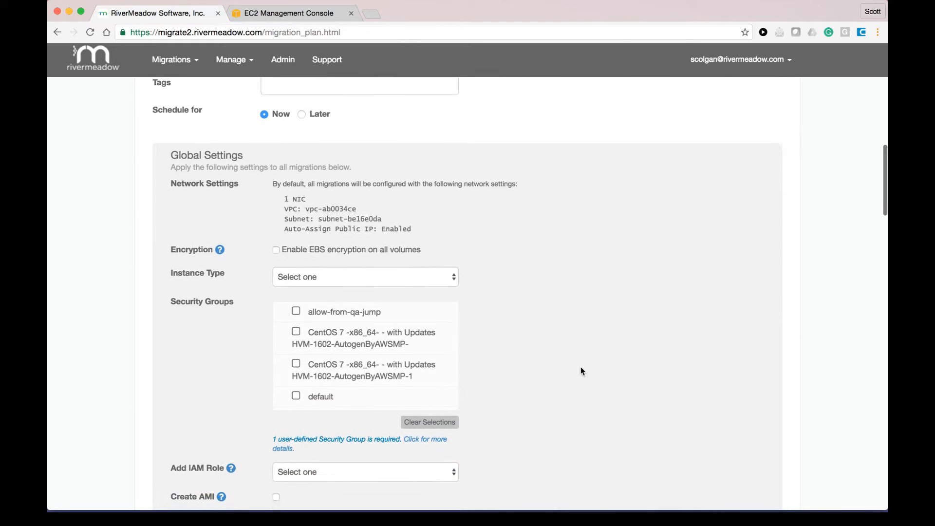
{"action": "scroll", "coordinate": [581, 367], "scroll_direction": "down", "scroll_amount": 1}
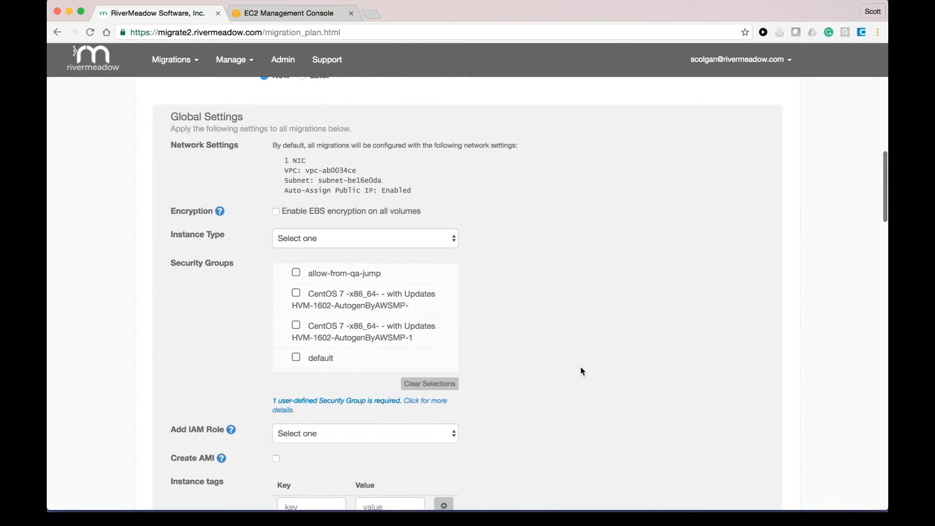
{"action": "scroll", "coordinate": [580, 367], "scroll_direction": "down", "scroll_amount": 1}
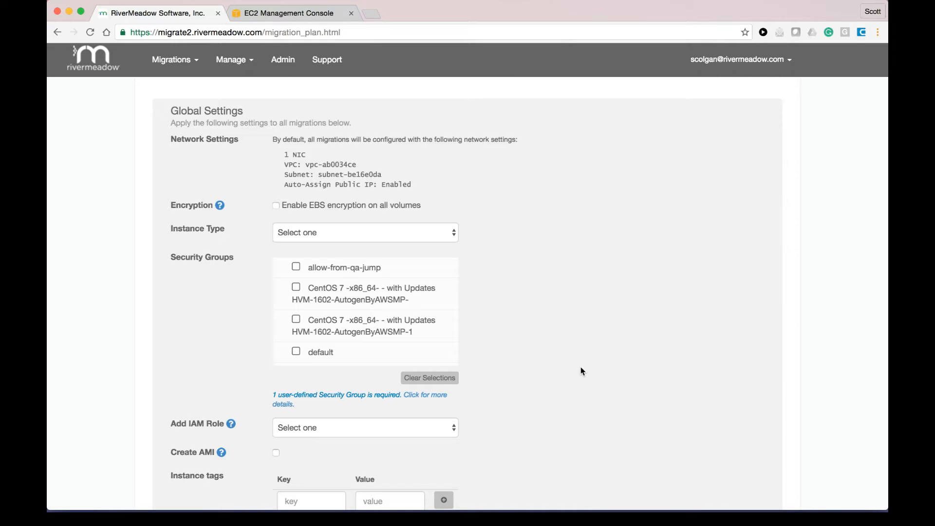
{"action": "scroll", "coordinate": [581, 370], "scroll_direction": "down", "scroll_amount": 5}
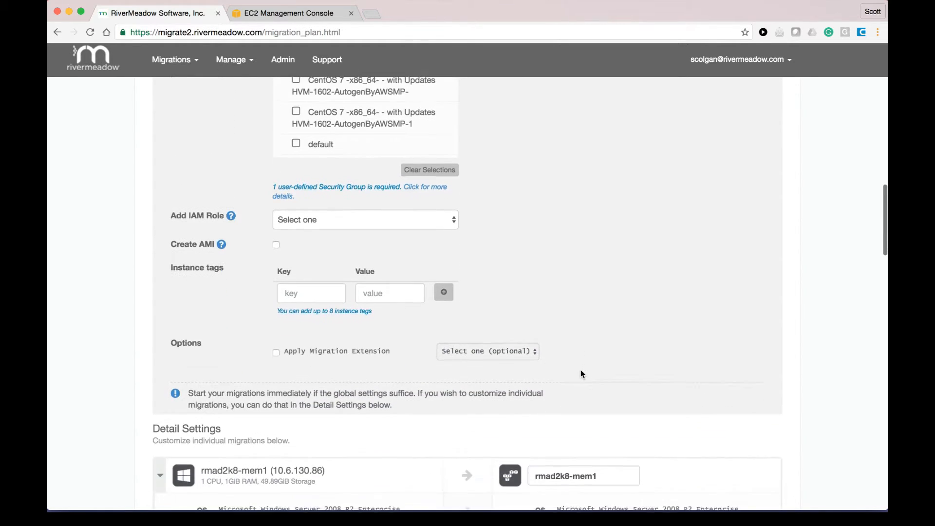
{"action": "scroll", "coordinate": [581, 370], "scroll_direction": "down", "scroll_amount": 2}
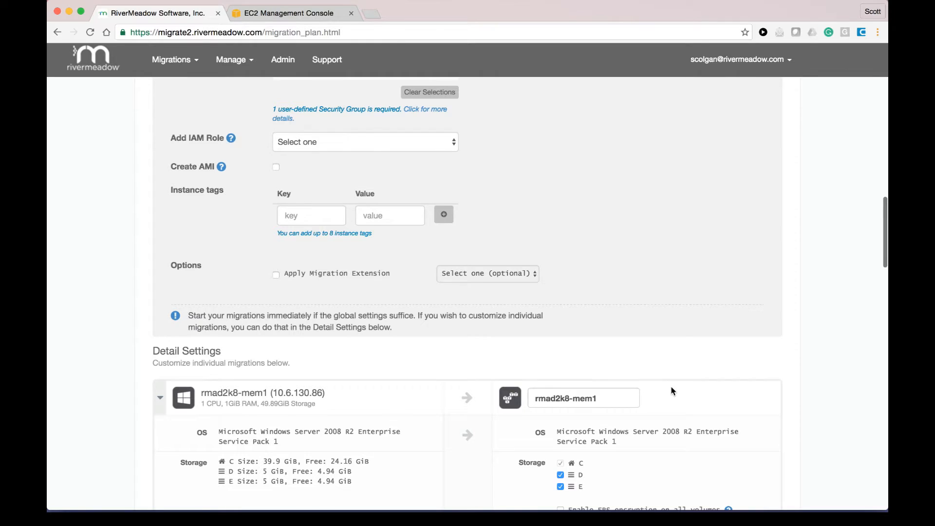
{"action": "scroll", "coordinate": [672, 388], "scroll_direction": "down", "scroll_amount": 2}
{"action": "scroll", "coordinate": [672, 388], "scroll_direction": "up", "scroll_amount": 5}
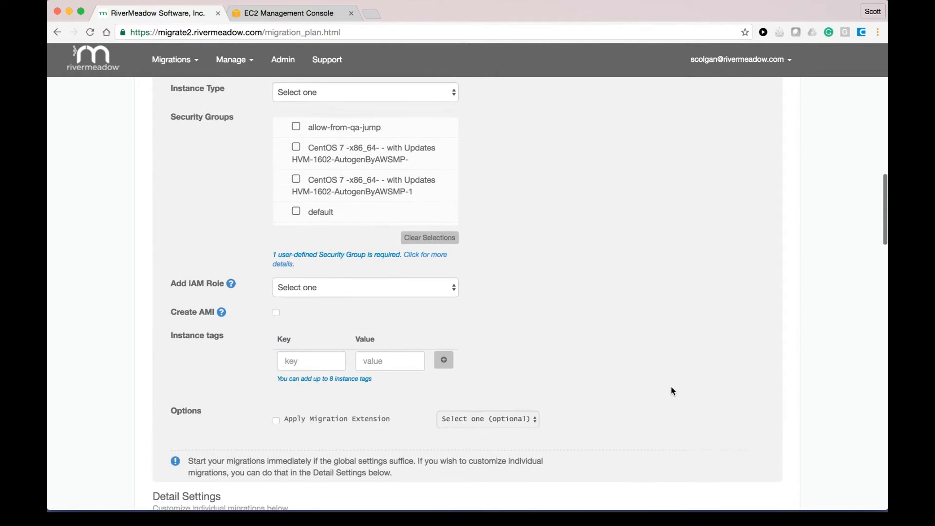
{"action": "scroll", "coordinate": [672, 391], "scroll_direction": "up", "scroll_amount": 4}
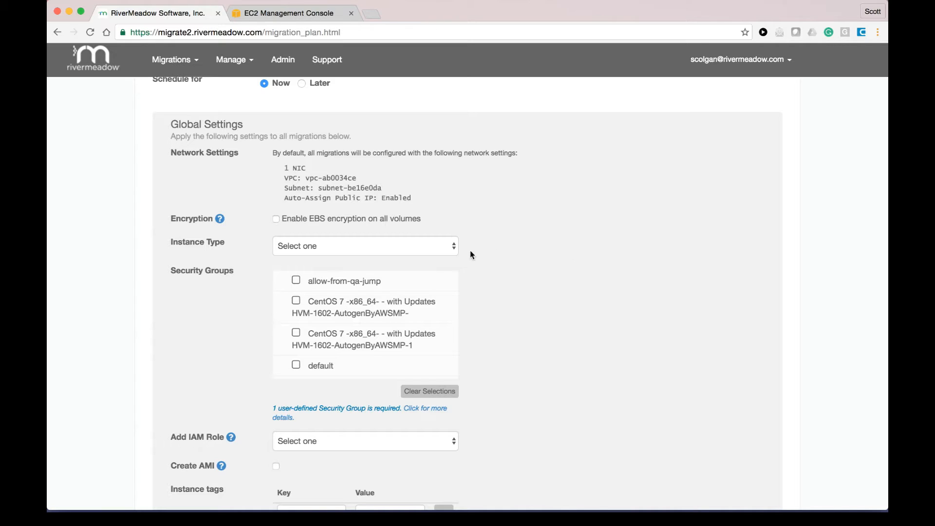
{"action": "left_click", "coordinate": [370, 251]}
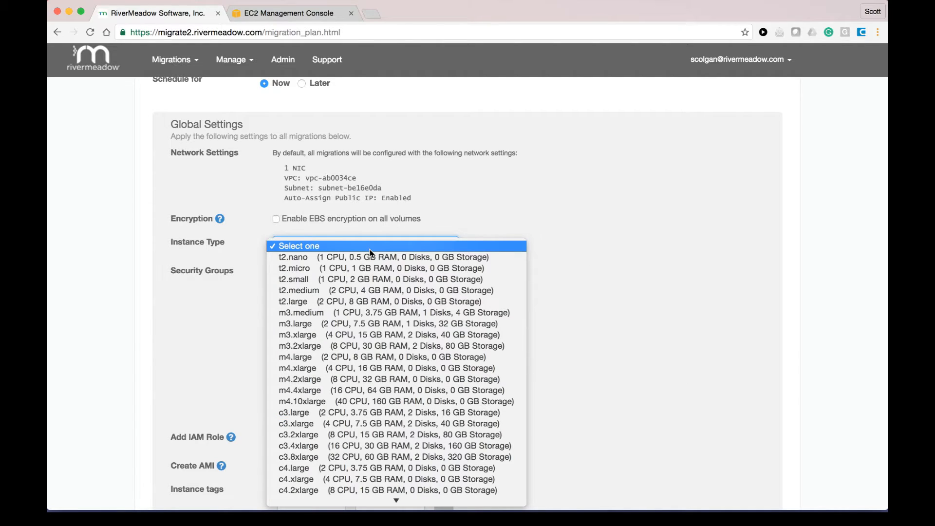
{"action": "left_click", "coordinate": [371, 337]}
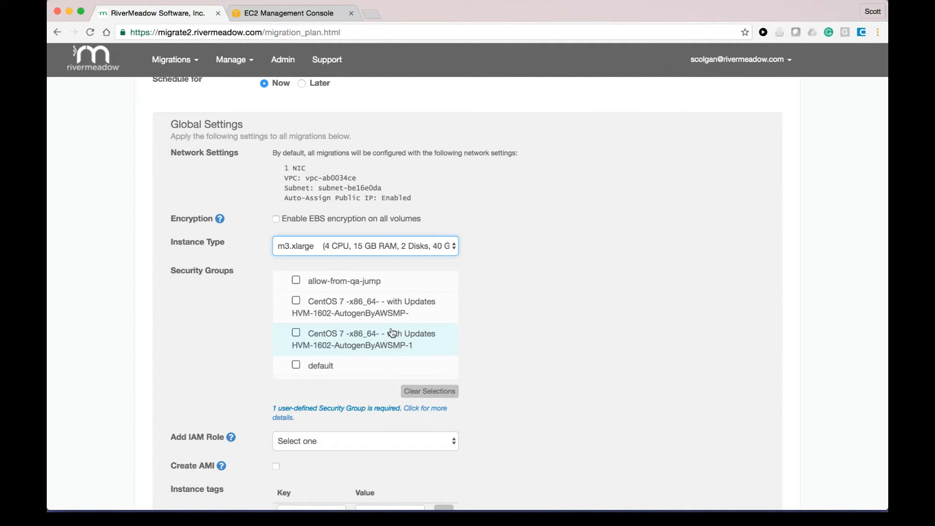
{"action": "scroll", "coordinate": [370, 332], "scroll_direction": "down", "scroll_amount": 2}
{"action": "left_click", "coordinate": [297, 327]}
Step: Add an instance tag using the owner's first name as Key and surname as Value
{"action": "scroll", "coordinate": [499, 348], "scroll_direction": "down", "scroll_amount": 5}
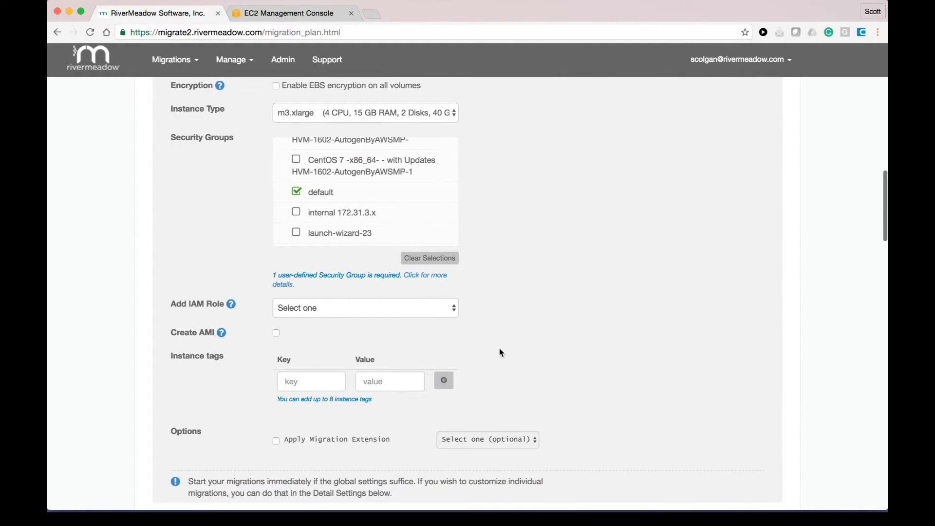
{"action": "left_click", "coordinate": [307, 383]}
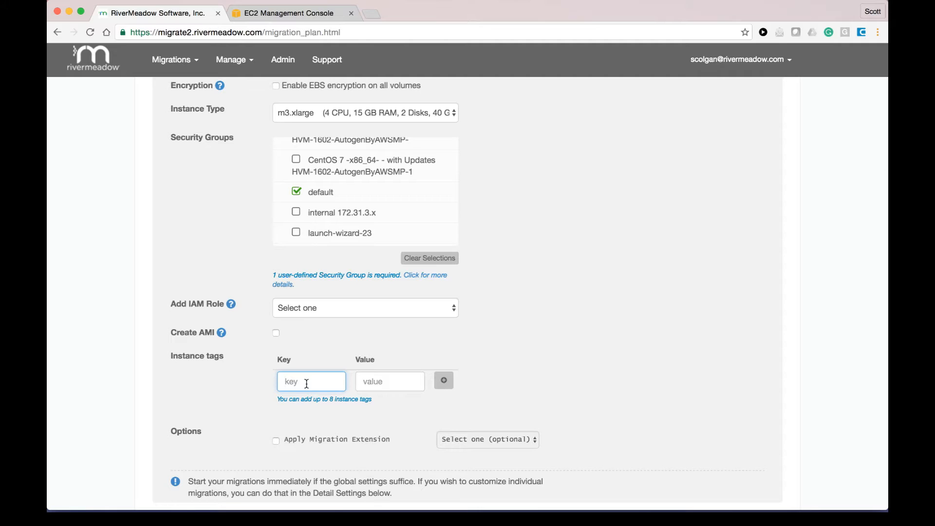
{"action": "key", "text": "Tab"}
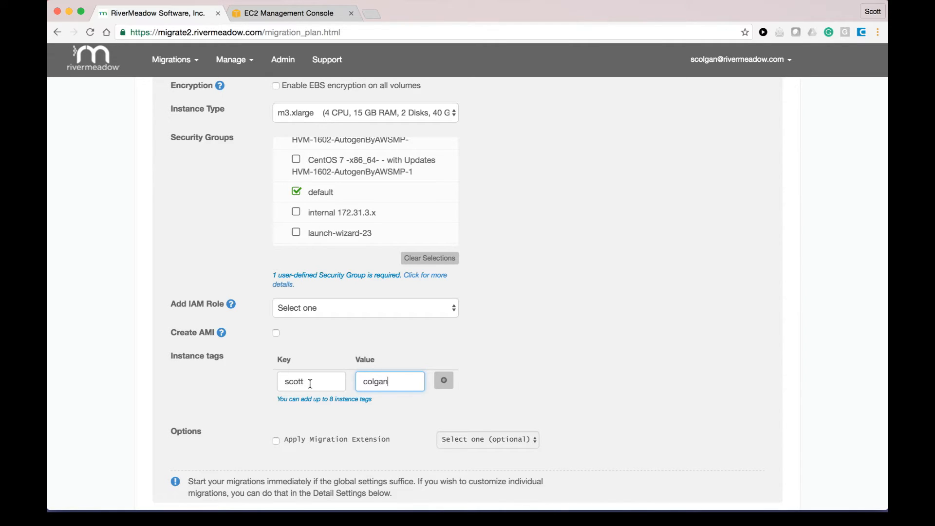
{"action": "scroll", "coordinate": [551, 351], "scroll_direction": "down", "scroll_amount": 3}
{"action": "scroll", "coordinate": [552, 352], "scroll_direction": "up", "scroll_amount": 6}
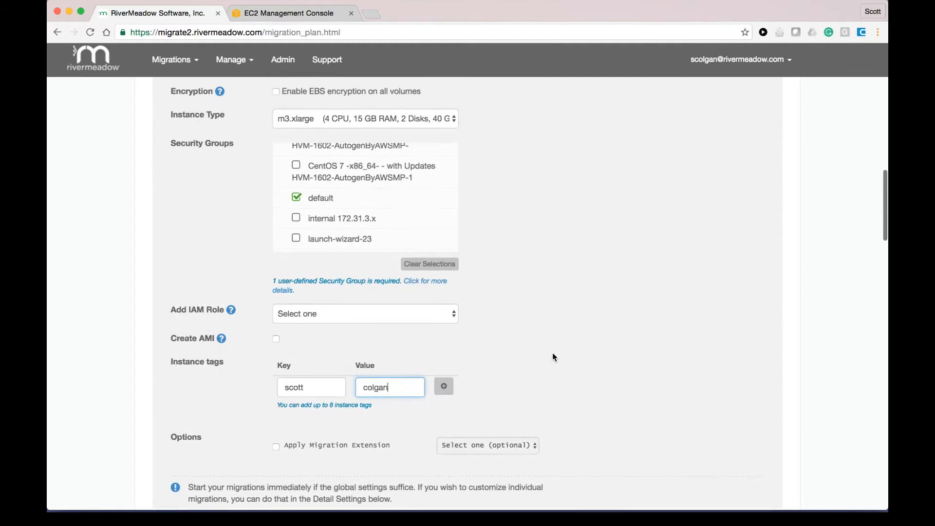
Step: Submit the migration plan to run the preflight inspection of each server's target VM config
{"action": "scroll", "coordinate": [555, 359], "scroll_direction": "down", "scroll_amount": 15}
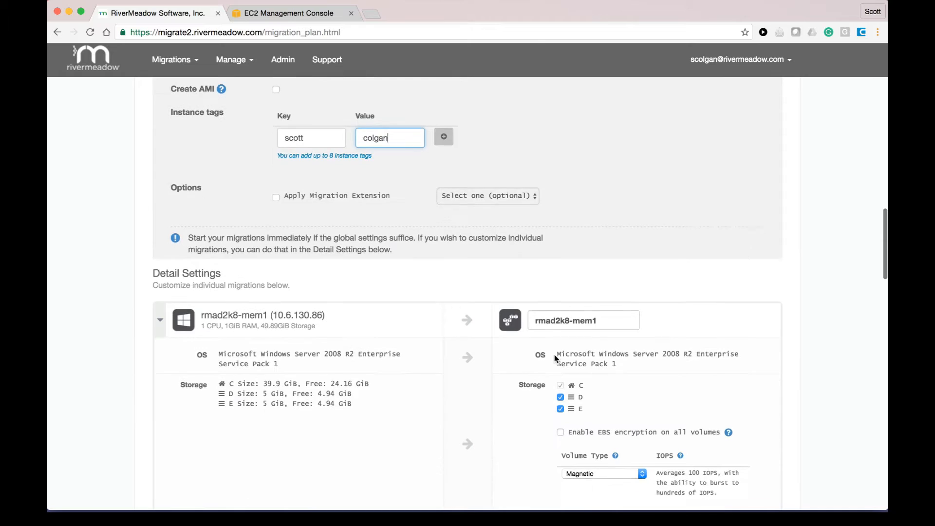
{"action": "scroll", "coordinate": [555, 359], "scroll_direction": "down", "scroll_amount": 20}
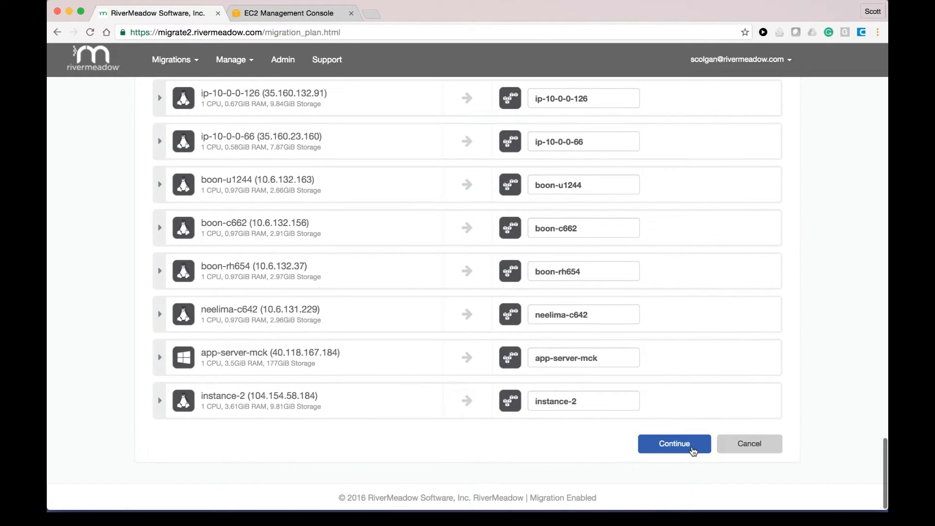
{"action": "left_click", "coordinate": [693, 452]}
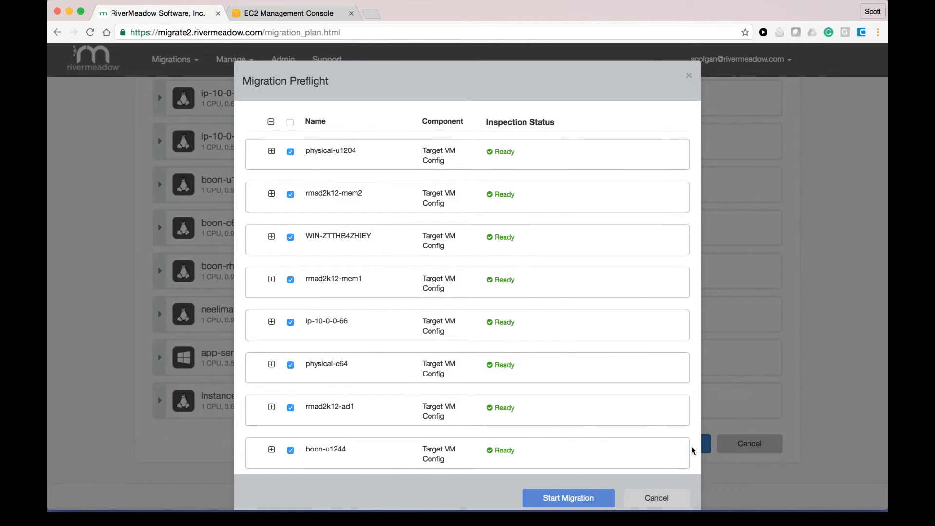
Step: Select every Ready server in the Migration Preflight list and start their migrations
{"action": "scroll", "coordinate": [694, 451], "scroll_direction": "down", "scroll_amount": 10}
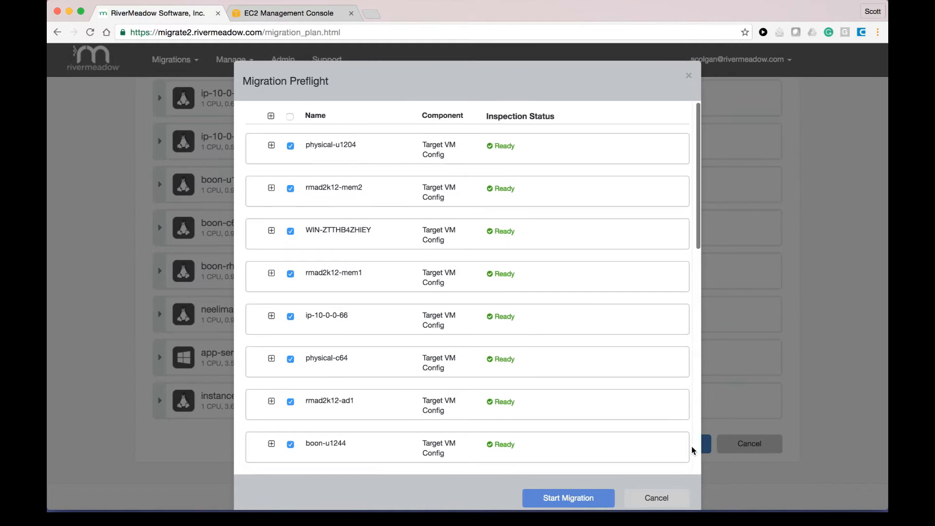
{"action": "scroll", "coordinate": [695, 451], "scroll_direction": "down", "scroll_amount": 8}
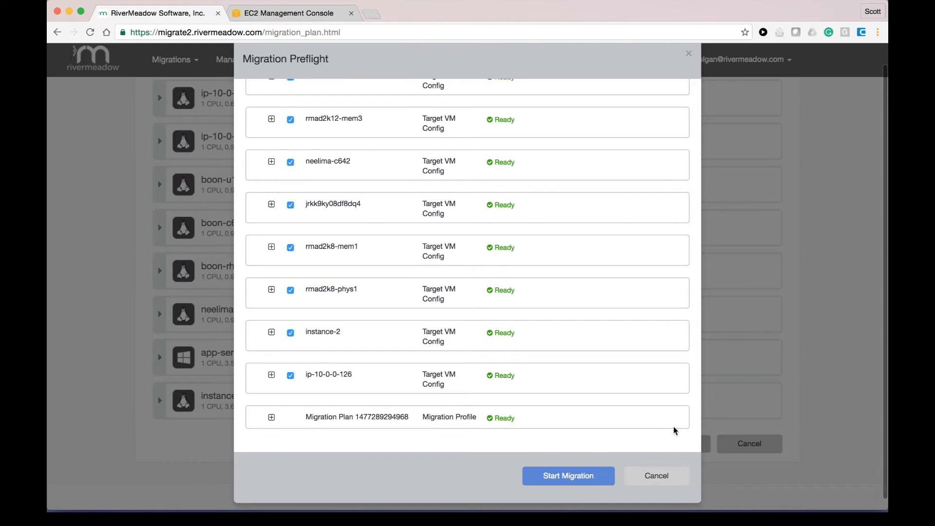
{"action": "scroll", "coordinate": [677, 436], "scroll_direction": "up", "scroll_amount": 15}
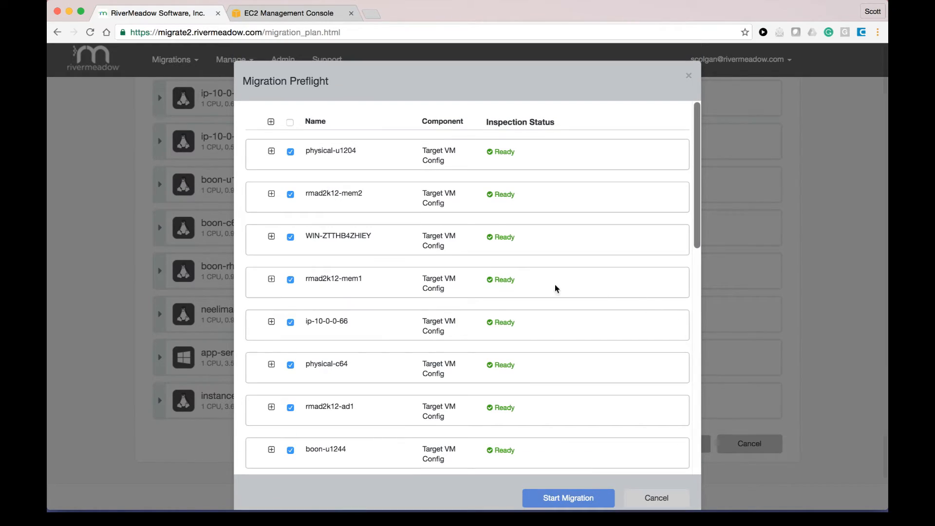
{"action": "left_click", "coordinate": [291, 124]}
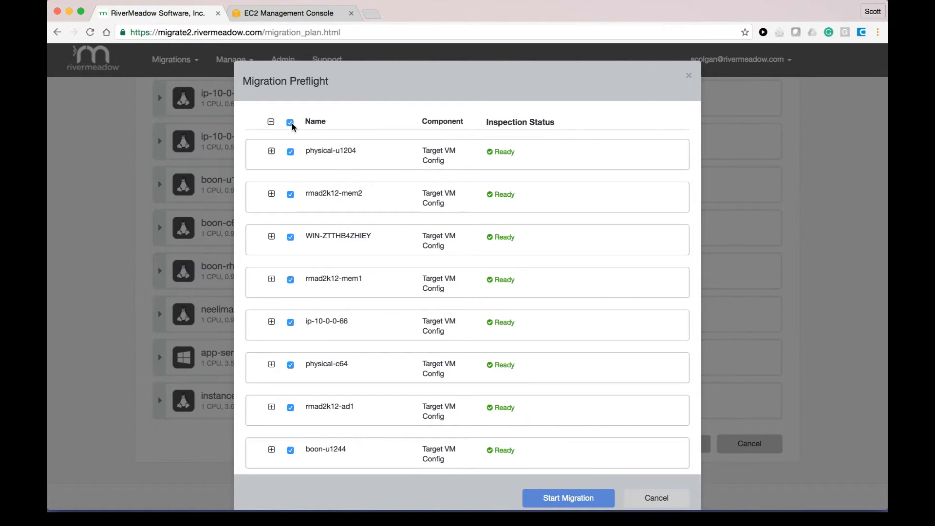
{"action": "left_click", "coordinate": [559, 499]}
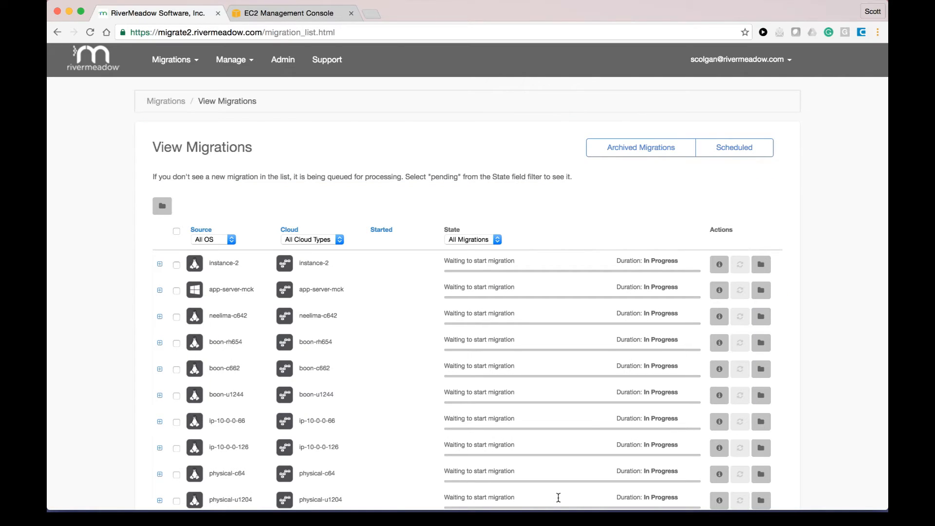
Step: Scroll through the View Migrations list to check each server's migration state, then return to the top
{"action": "scroll", "coordinate": [398, 447], "scroll_direction": "down", "scroll_amount": 2}
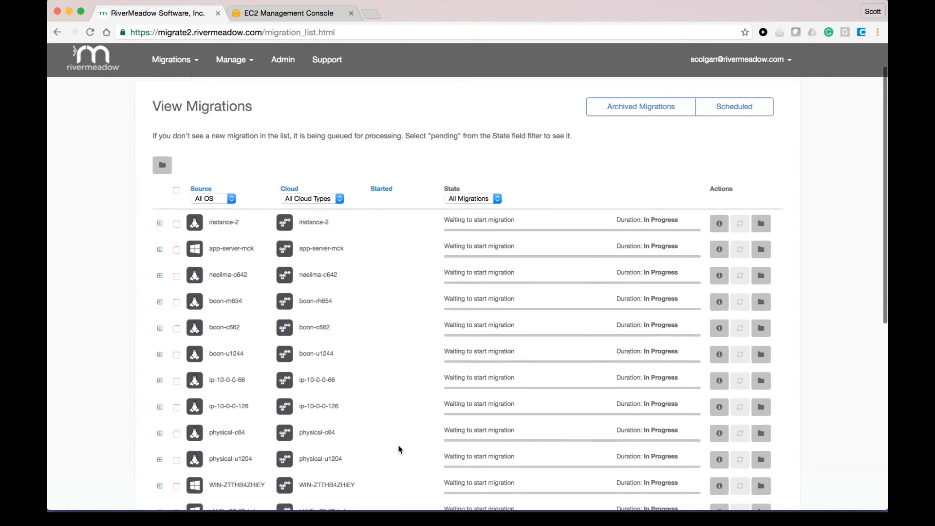
{"action": "scroll", "coordinate": [399, 449], "scroll_direction": "down", "scroll_amount": 1}
{"action": "scroll", "coordinate": [399, 448], "scroll_direction": "down", "scroll_amount": 2}
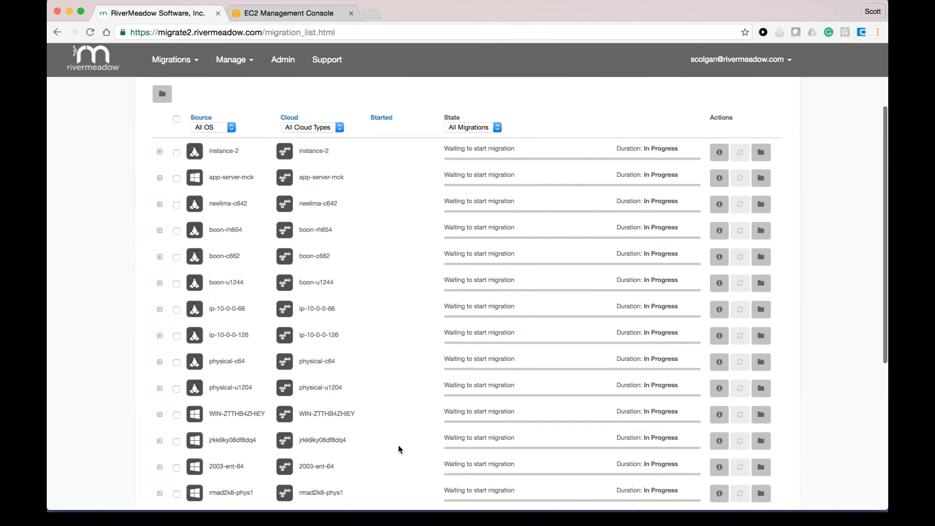
{"action": "scroll", "coordinate": [399, 449], "scroll_direction": "down", "scroll_amount": 2}
{"action": "scroll", "coordinate": [399, 449], "scroll_direction": "down", "scroll_amount": 5}
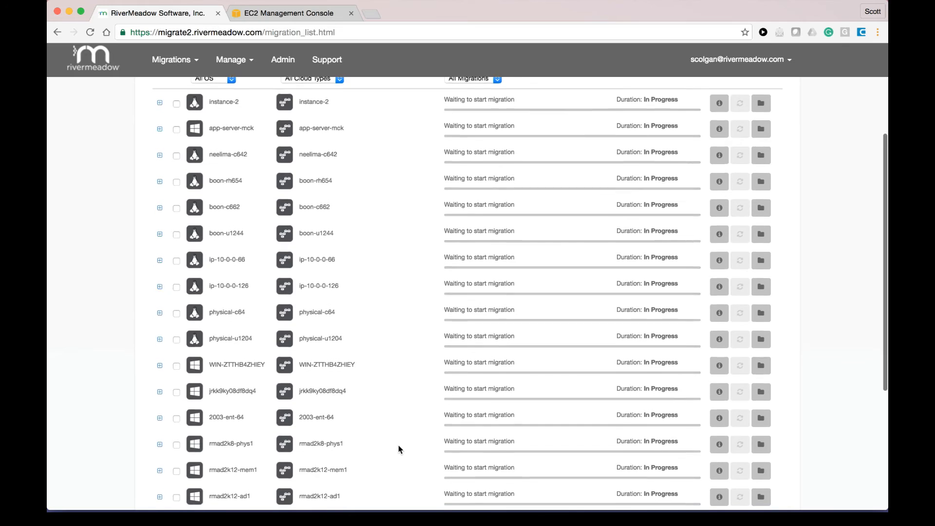
{"action": "scroll", "coordinate": [398, 449], "scroll_direction": "down", "scroll_amount": 1}
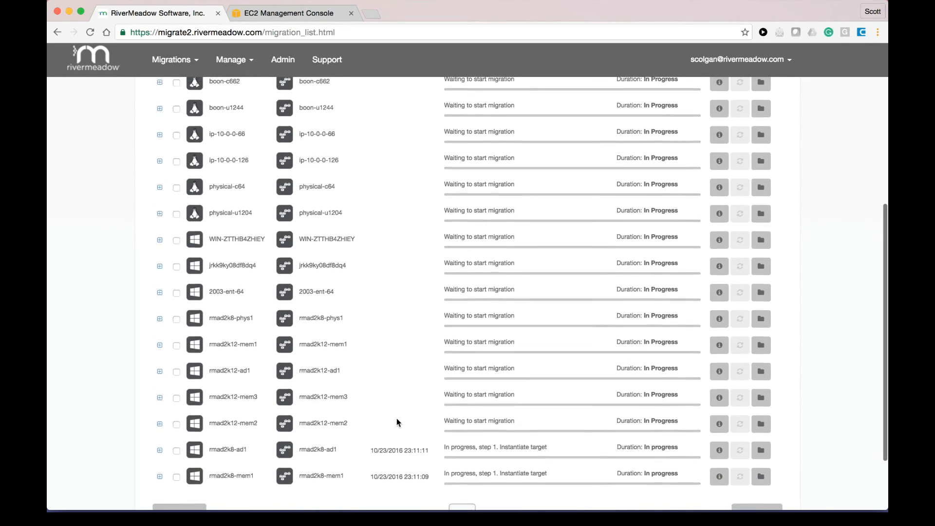
{"action": "scroll", "coordinate": [397, 422], "scroll_direction": "up", "scroll_amount": 3}
{"action": "scroll", "coordinate": [399, 422], "scroll_direction": "up", "scroll_amount": 4}
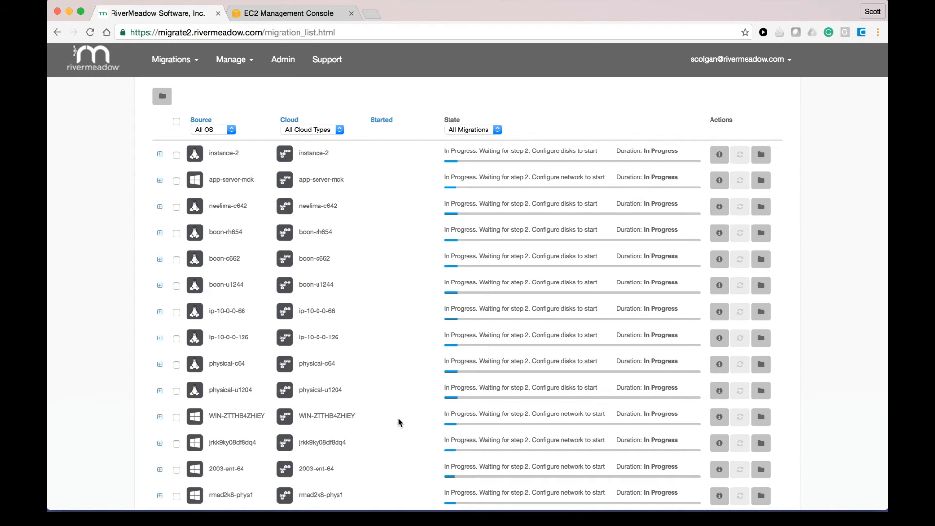
{"action": "scroll", "coordinate": [399, 422], "scroll_direction": "up", "scroll_amount": 1}
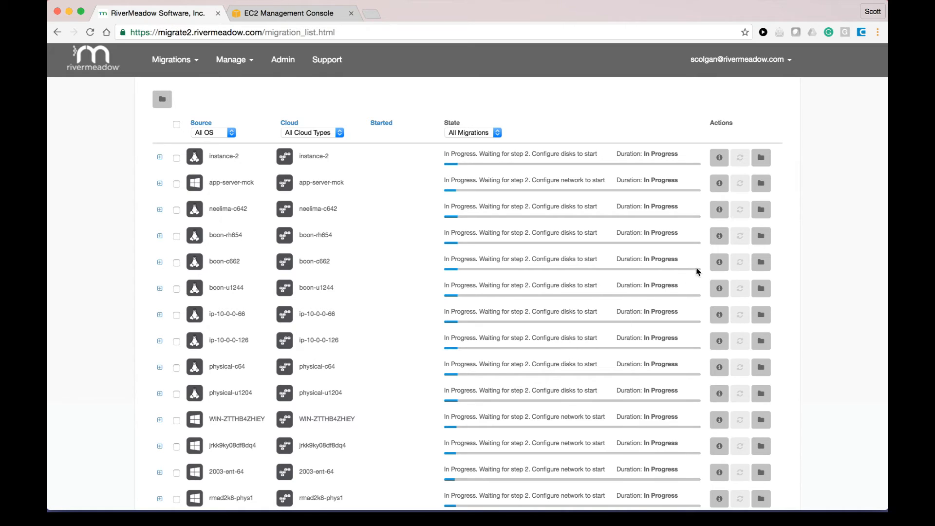
{"action": "left_click", "coordinate": [720, 236]}
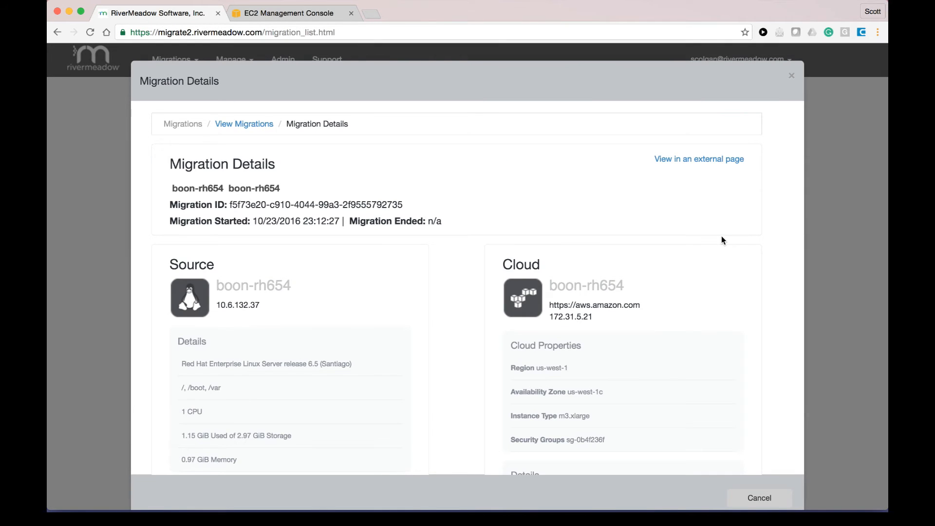
{"action": "scroll", "coordinate": [441, 259], "scroll_direction": "down", "scroll_amount": 5}
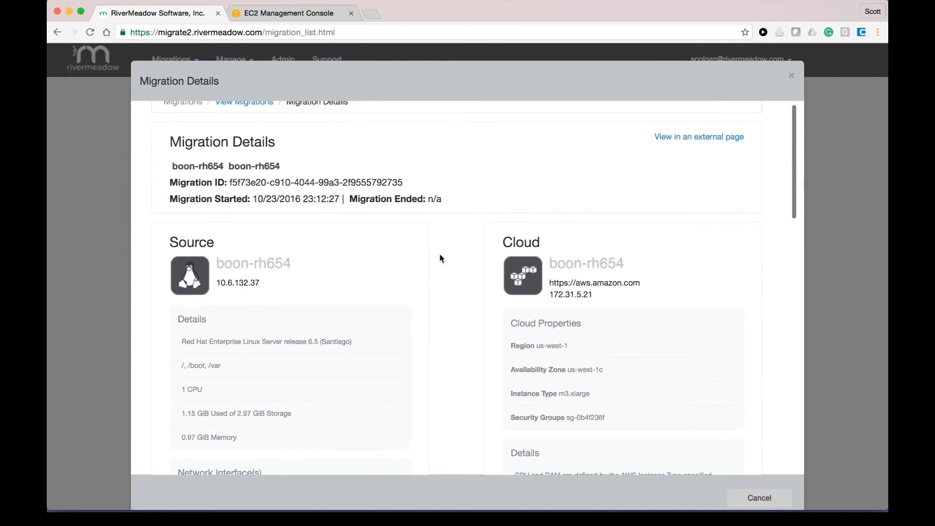
{"action": "scroll", "coordinate": [441, 258], "scroll_direction": "down", "scroll_amount": 5}
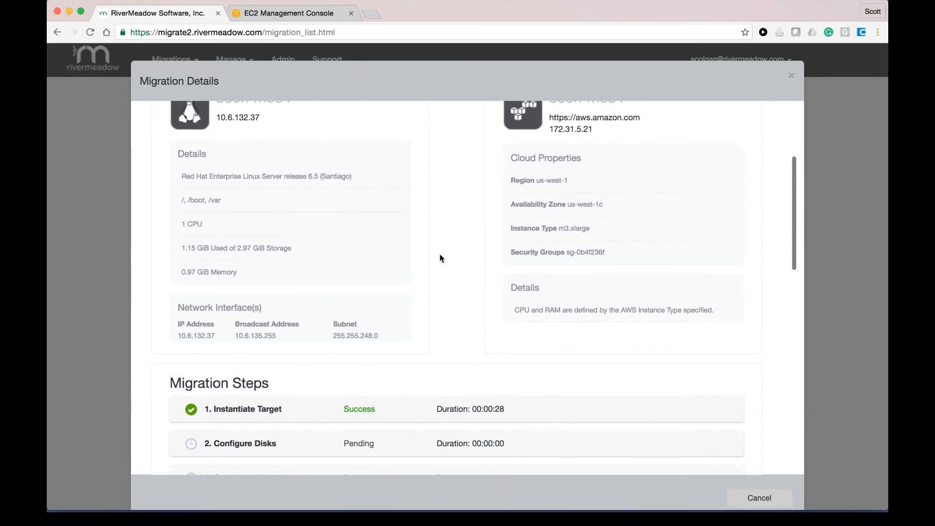
{"action": "scroll", "coordinate": [441, 258], "scroll_direction": "down", "scroll_amount": 5}
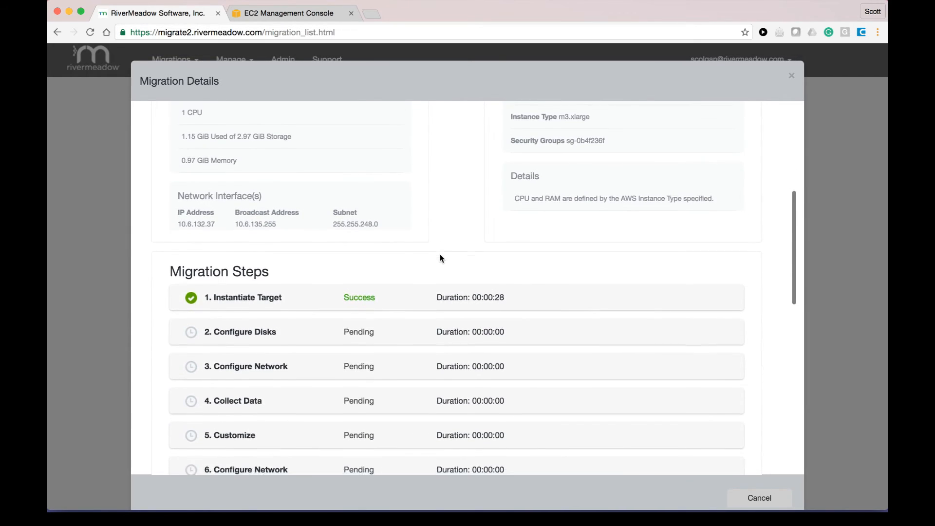
{"action": "scroll", "coordinate": [441, 255], "scroll_direction": "down", "scroll_amount": 4}
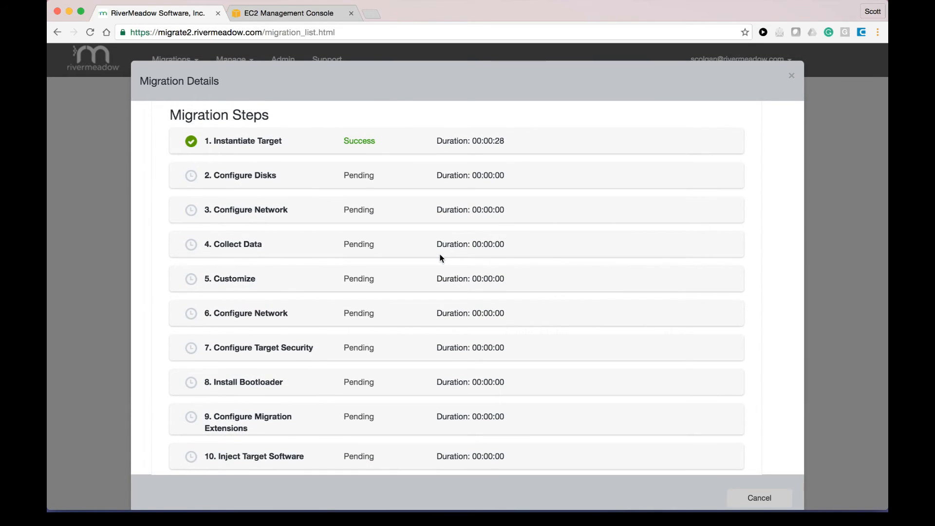
{"action": "scroll", "coordinate": [441, 257], "scroll_direction": "down", "scroll_amount": 10}
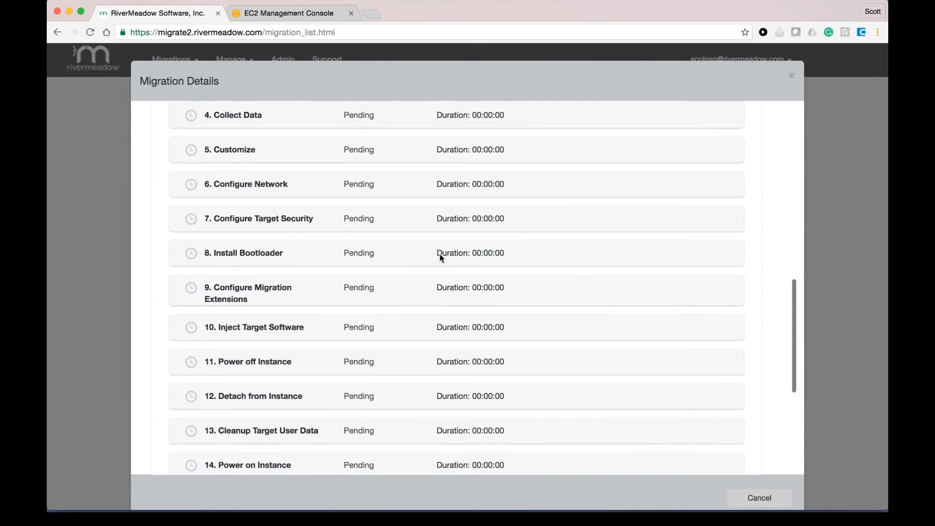
{"action": "scroll", "coordinate": [440, 254], "scroll_direction": "down", "scroll_amount": 3}
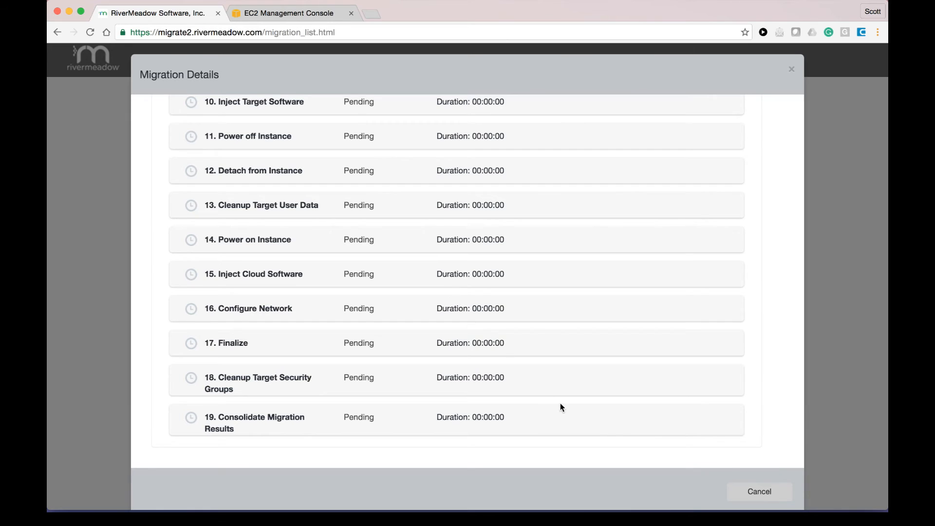
{"action": "left_click", "coordinate": [753, 490]}
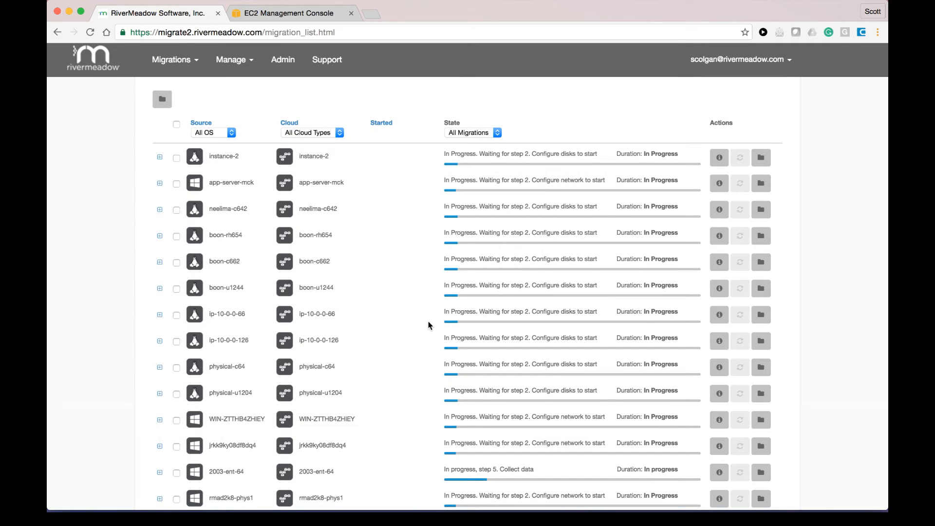
Step: Review migration progress in View Migrations, then switch to the EC2 Management Console instances list
{"action": "scroll", "coordinate": [387, 310], "scroll_direction": "down", "scroll_amount": 1}
{"action": "scroll", "coordinate": [388, 310], "scroll_direction": "down", "scroll_amount": 5}
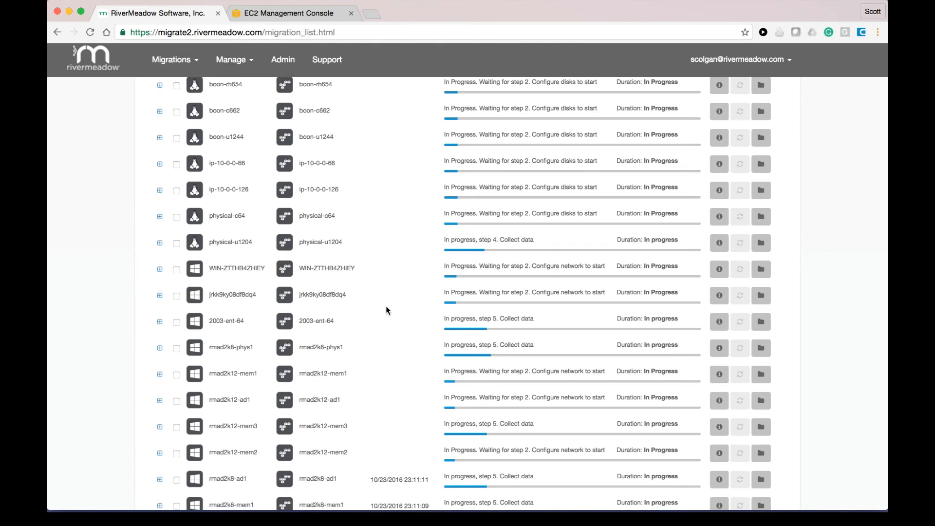
{"action": "scroll", "coordinate": [387, 310], "scroll_direction": "down", "scroll_amount": 2}
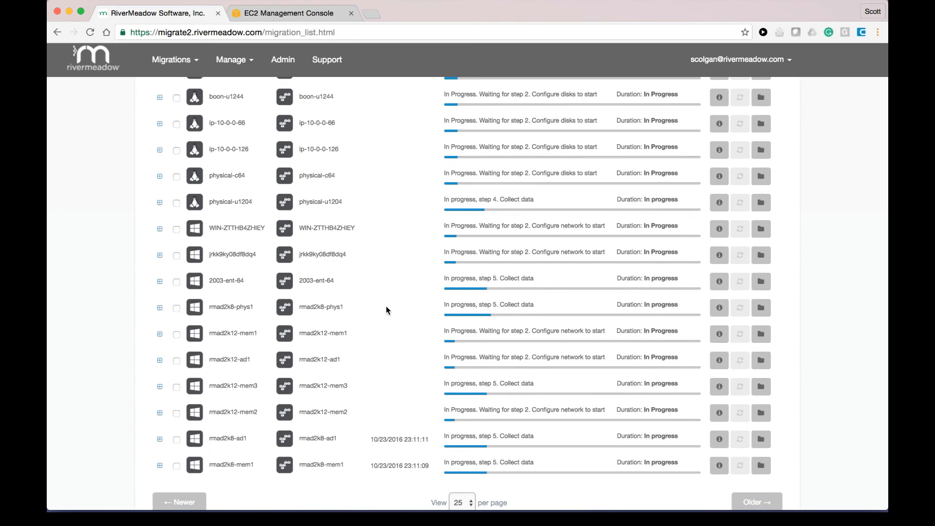
{"action": "scroll", "coordinate": [387, 309], "scroll_direction": "up", "scroll_amount": 12}
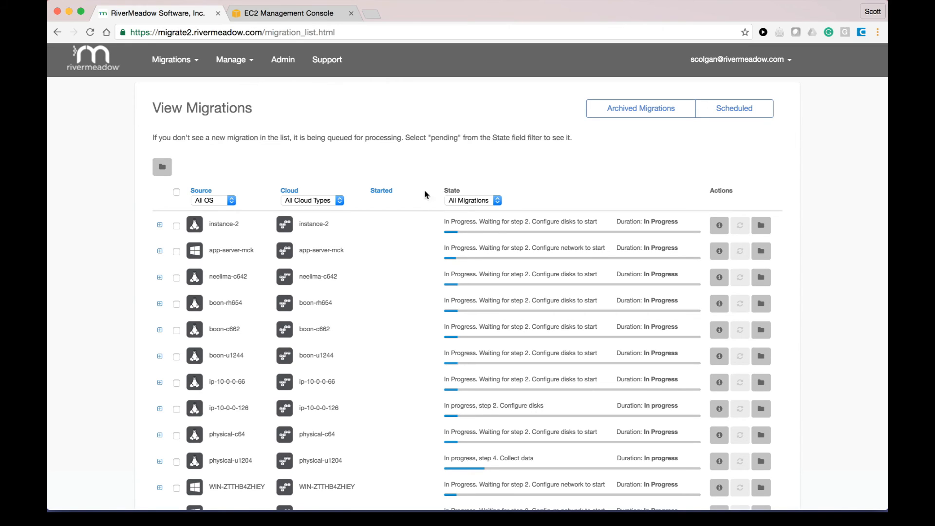
{"action": "left_click", "coordinate": [319, 17]}
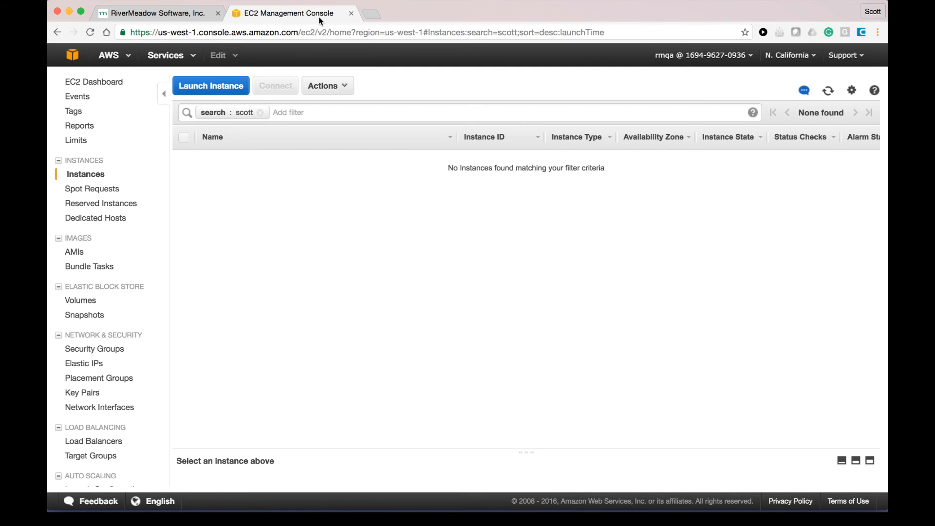
Step: Clear the owner-name filter to show all 90 running m3.xlarge instances, then return to RiverMeadow
{"action": "left_click", "coordinate": [260, 113]}
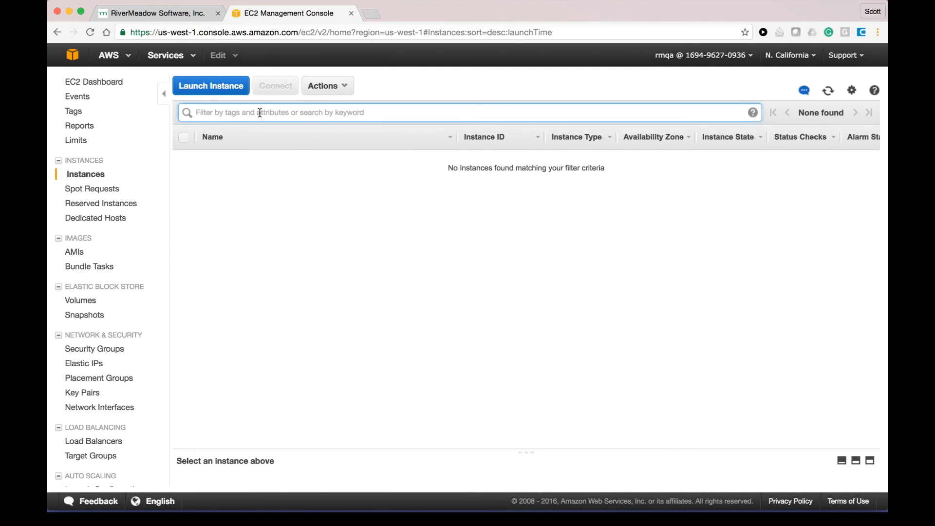
{"action": "left_click", "coordinate": [344, 173]}
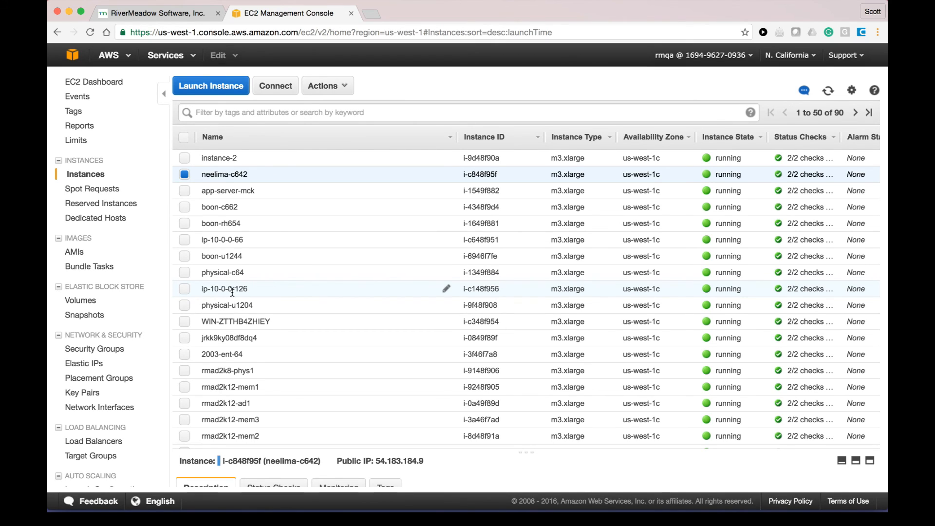
{"action": "left_click", "coordinate": [146, 11]}
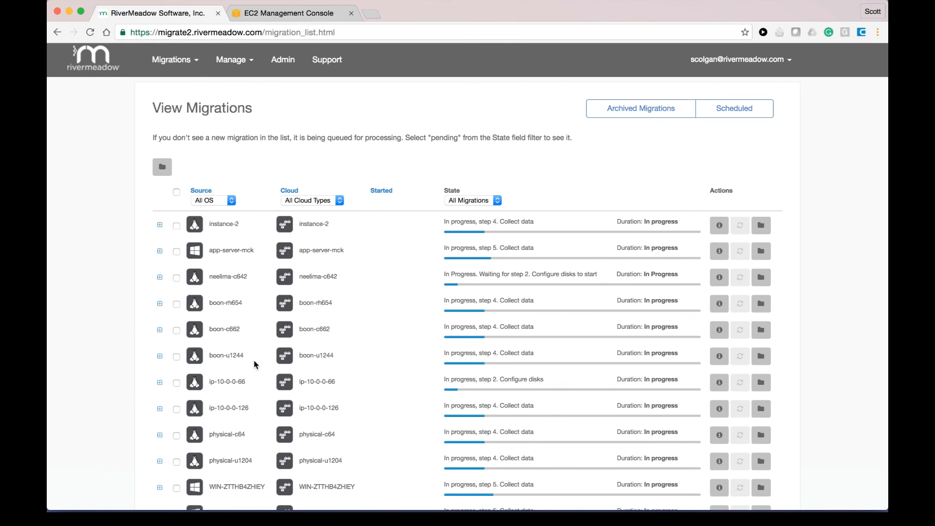